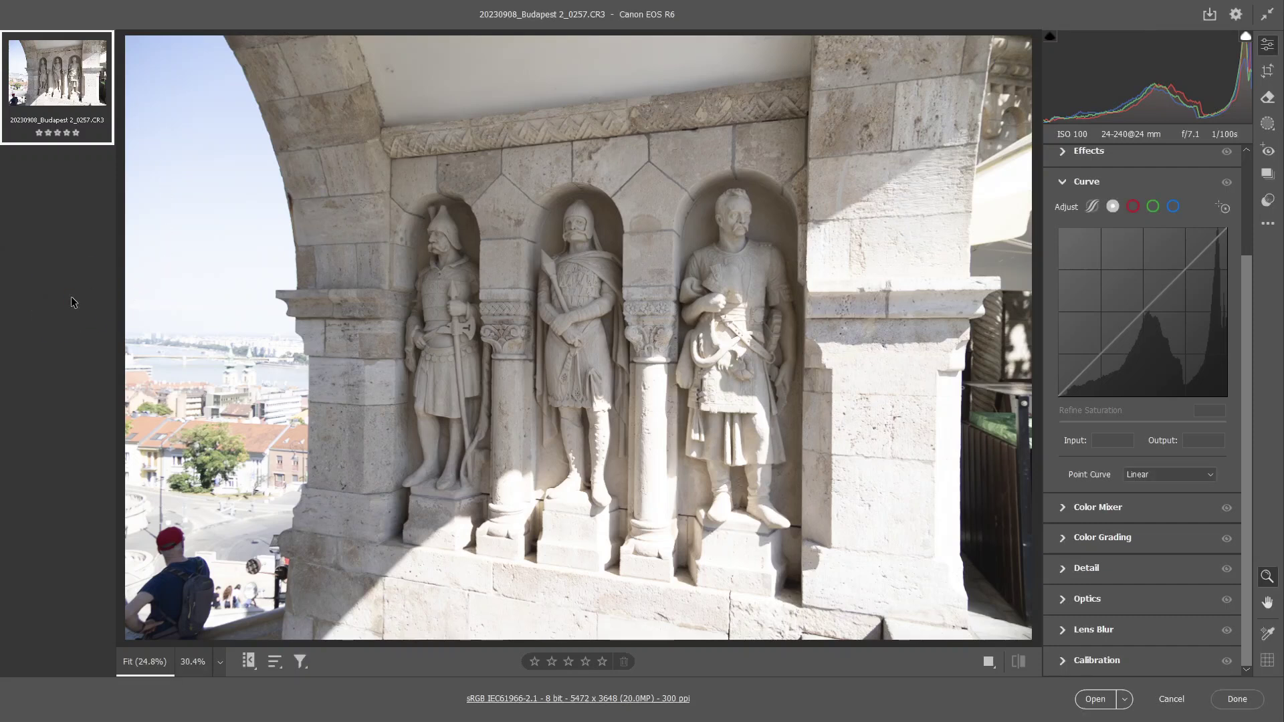
# Step: Open the Crop, Rotate and Geometry panel (C) for the Budapest 2_0257 statues photo
pyautogui.click(72, 299)
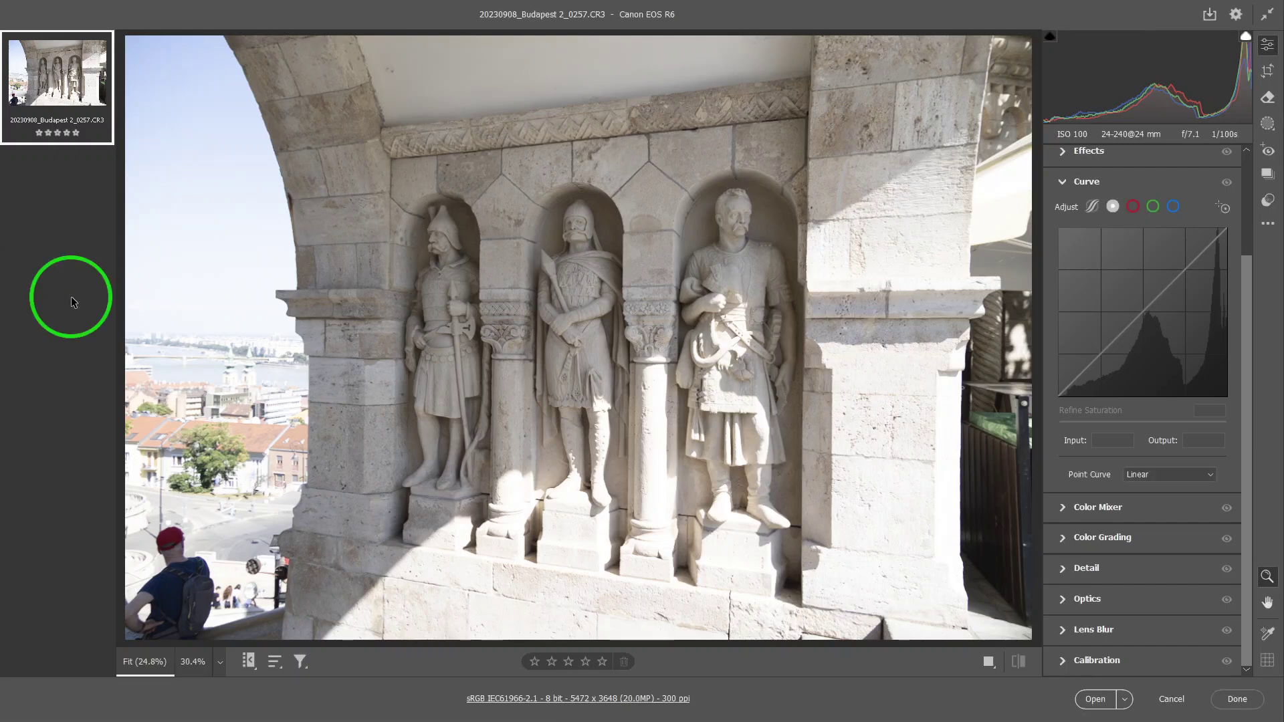
pyautogui.click(1268, 75)
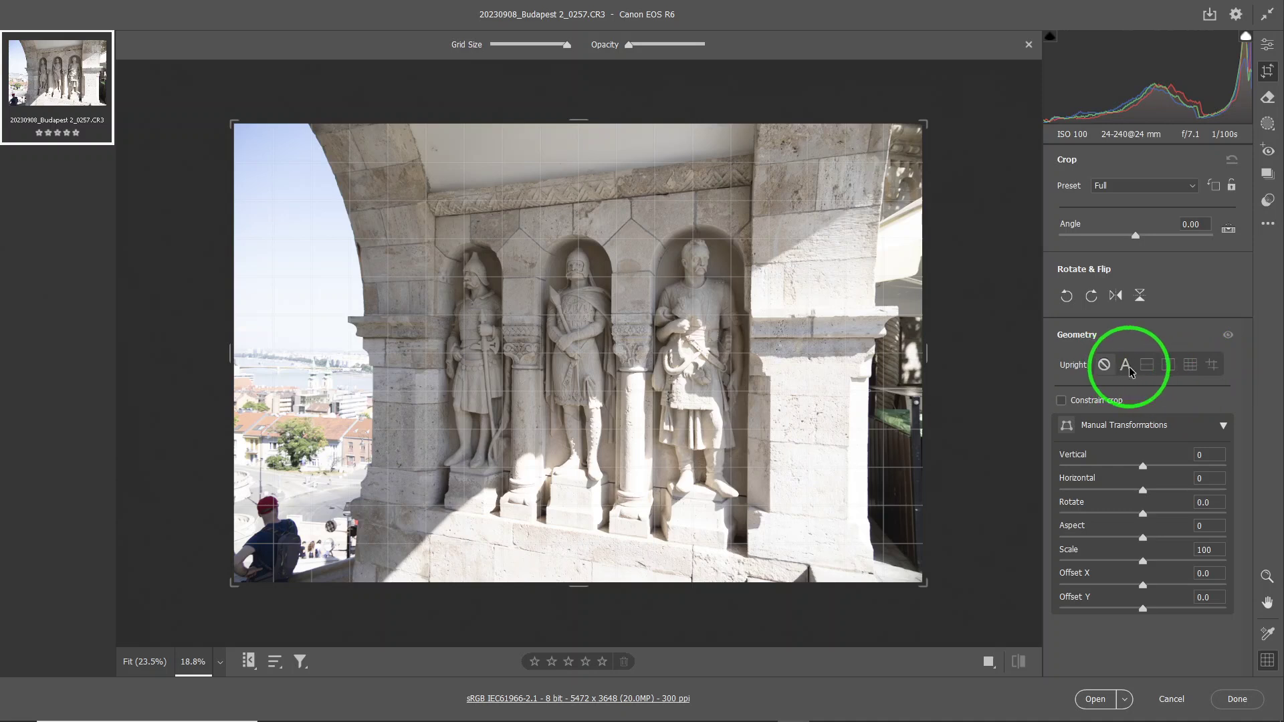
# Step: Apply the Auto upright correction, then the Level upright to straighten the horizon
pyautogui.click(1126, 367)
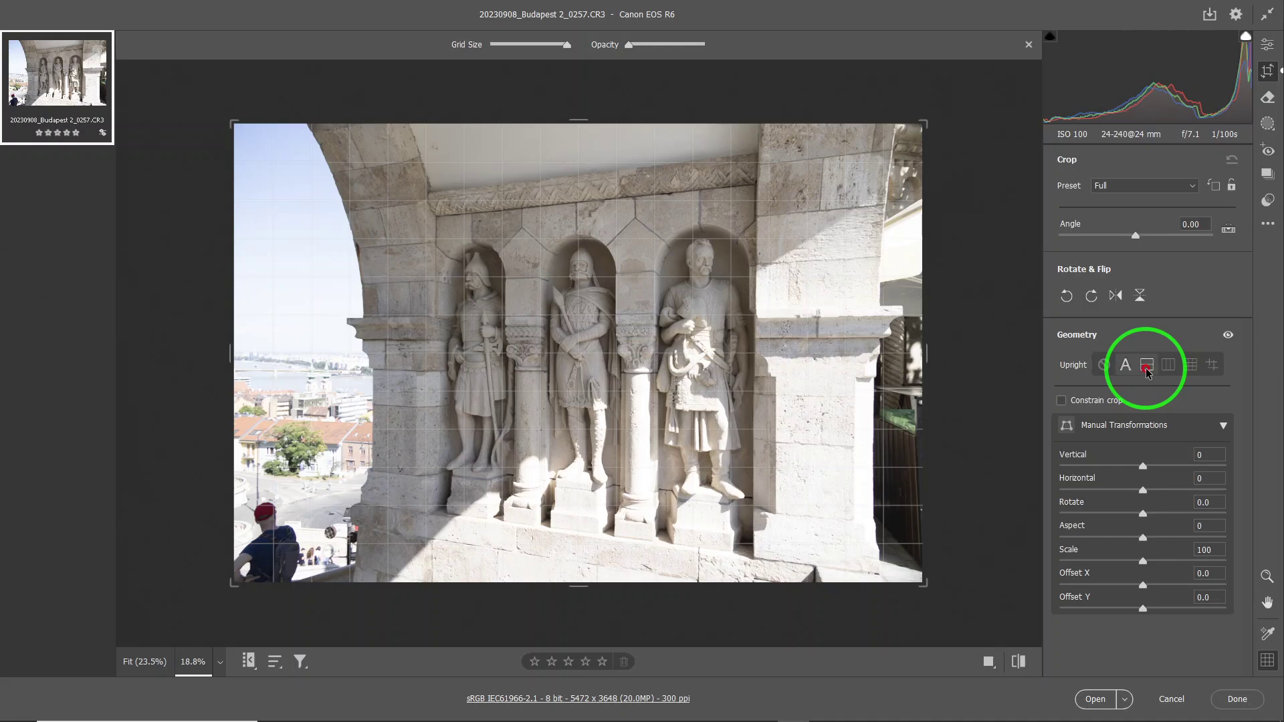
pyautogui.click(1147, 366)
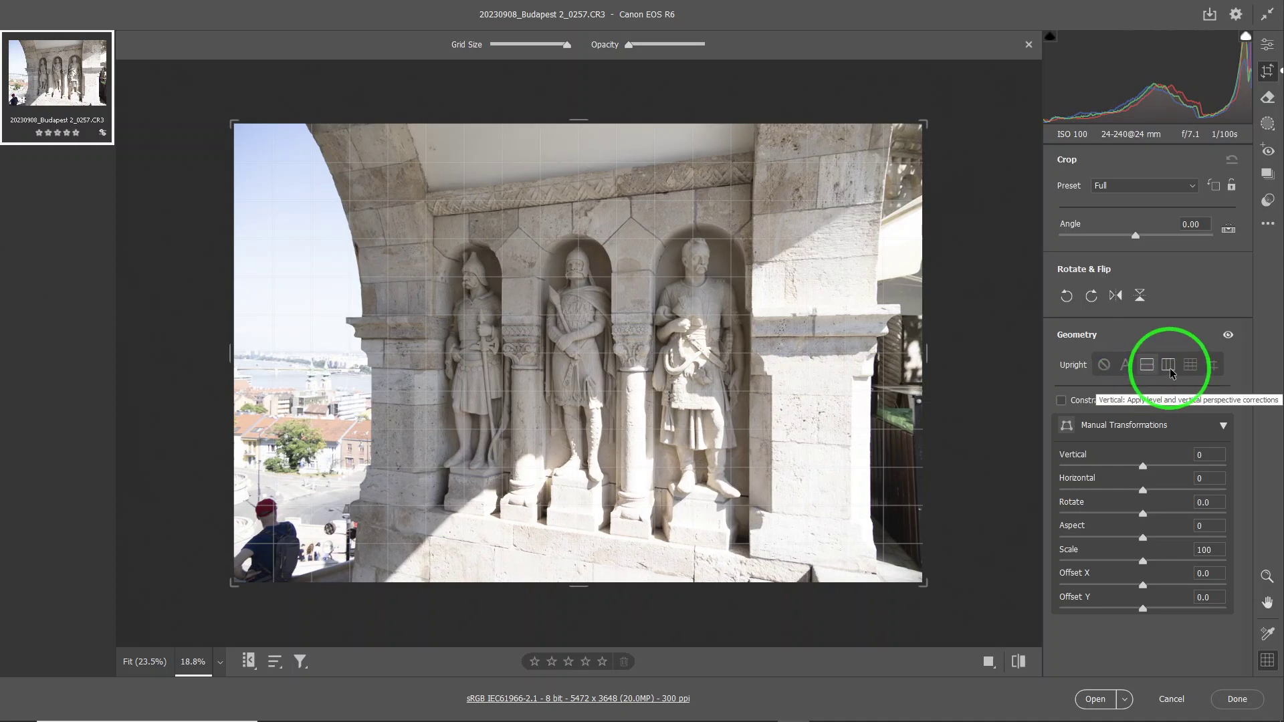
# Step: Try the Vertical and Full upright corrections, then switch to Guided upright mode
pyautogui.click(1169, 370)
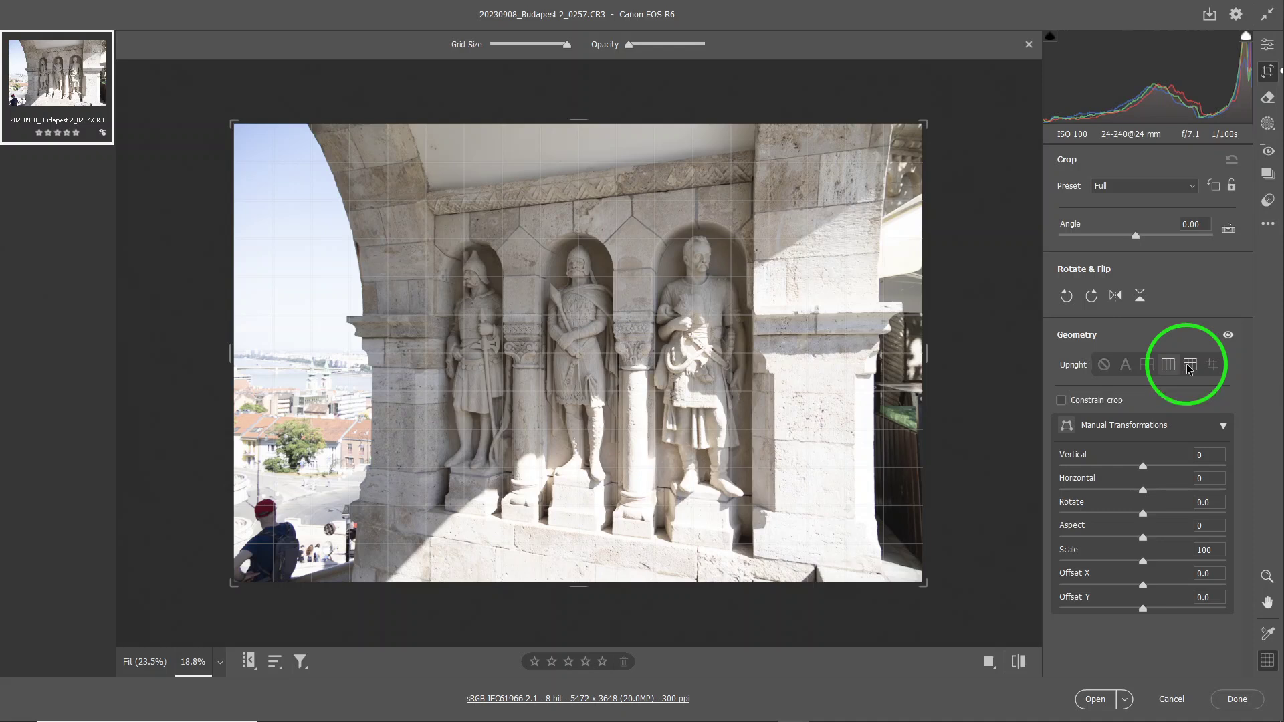
pyautogui.click(1189, 366)
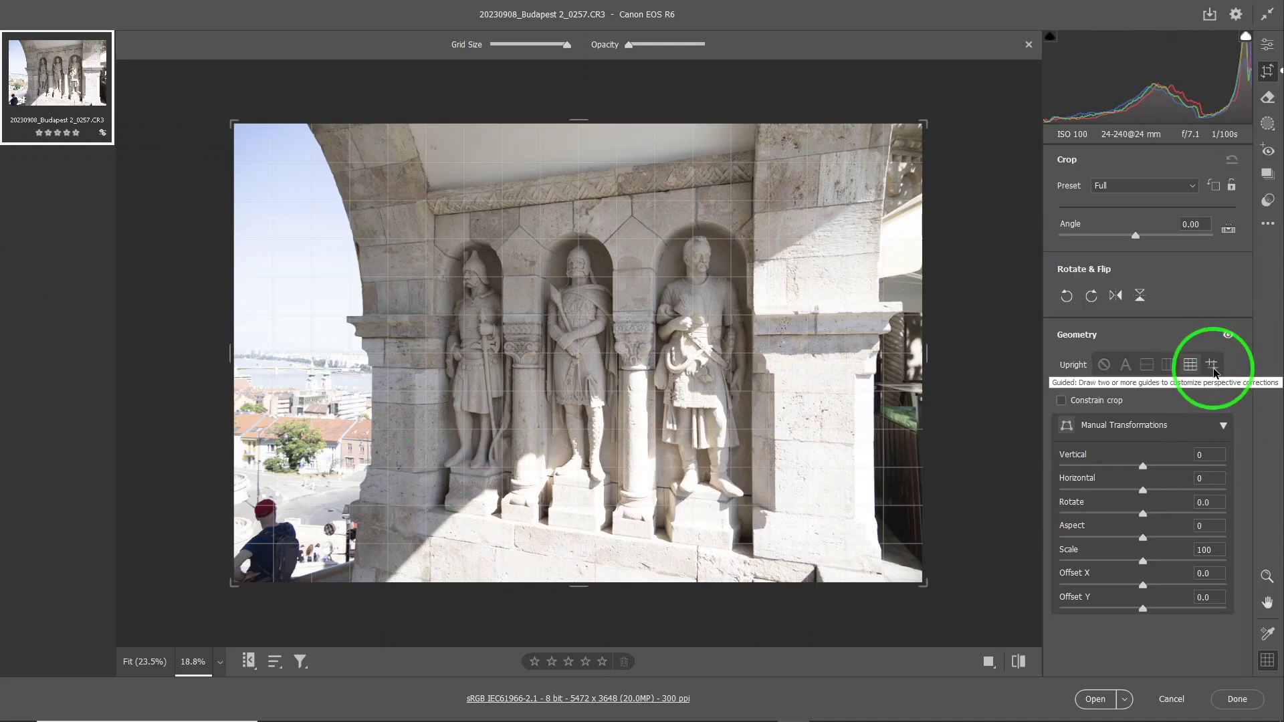
pyautogui.click(1214, 368)
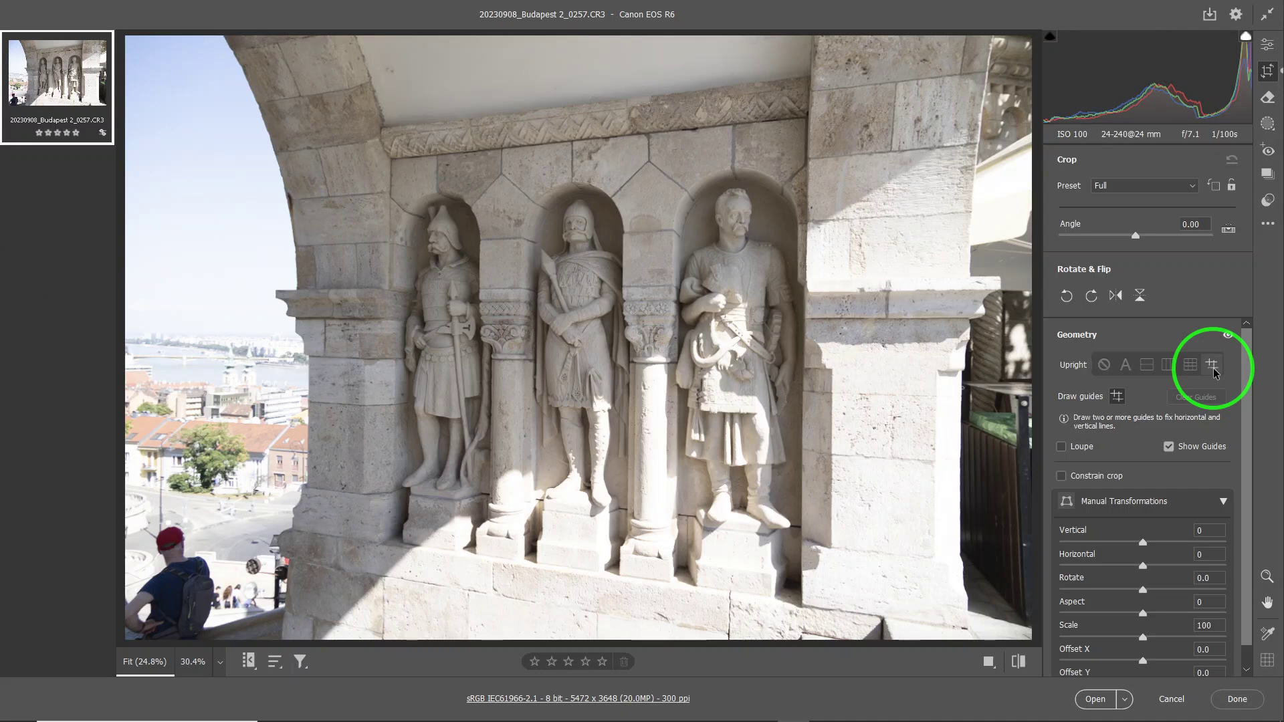
# Step: Draw a horizontal Guided upright line along the carved frieze above the statue niches
pyautogui.click(1213, 368)
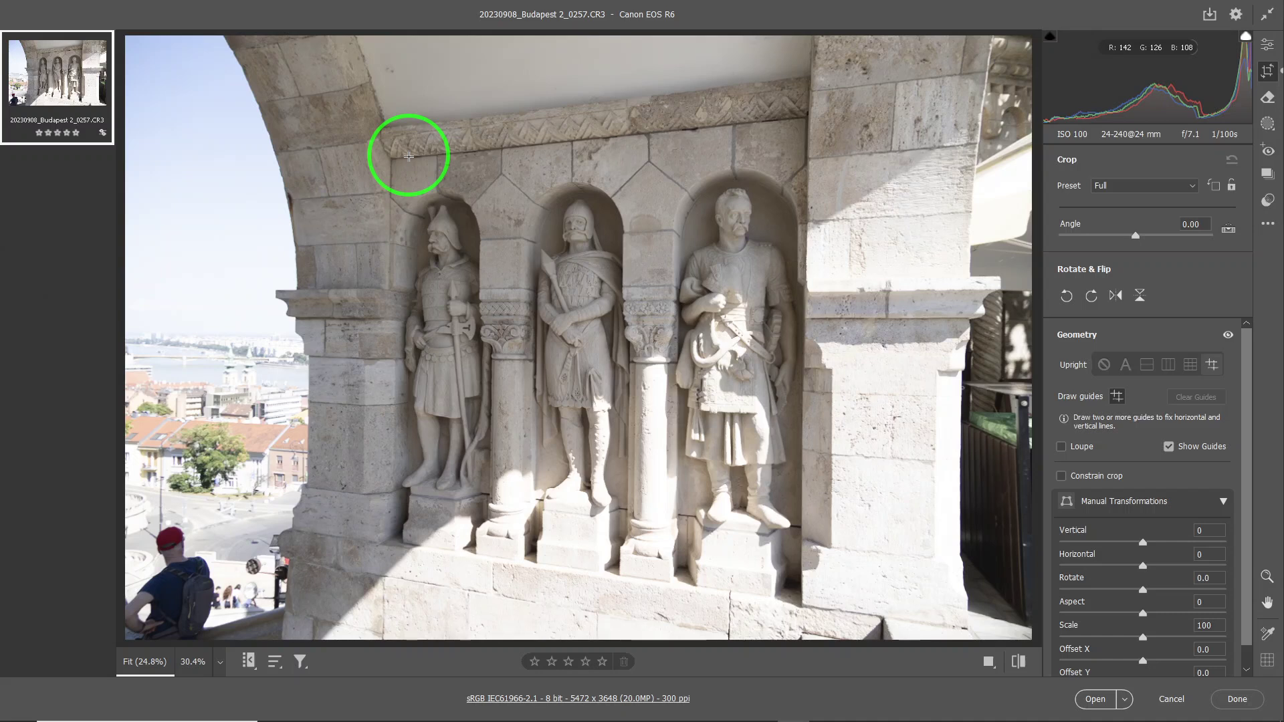
pyautogui.moveTo(408, 156); pyautogui.dragTo(756, 122)
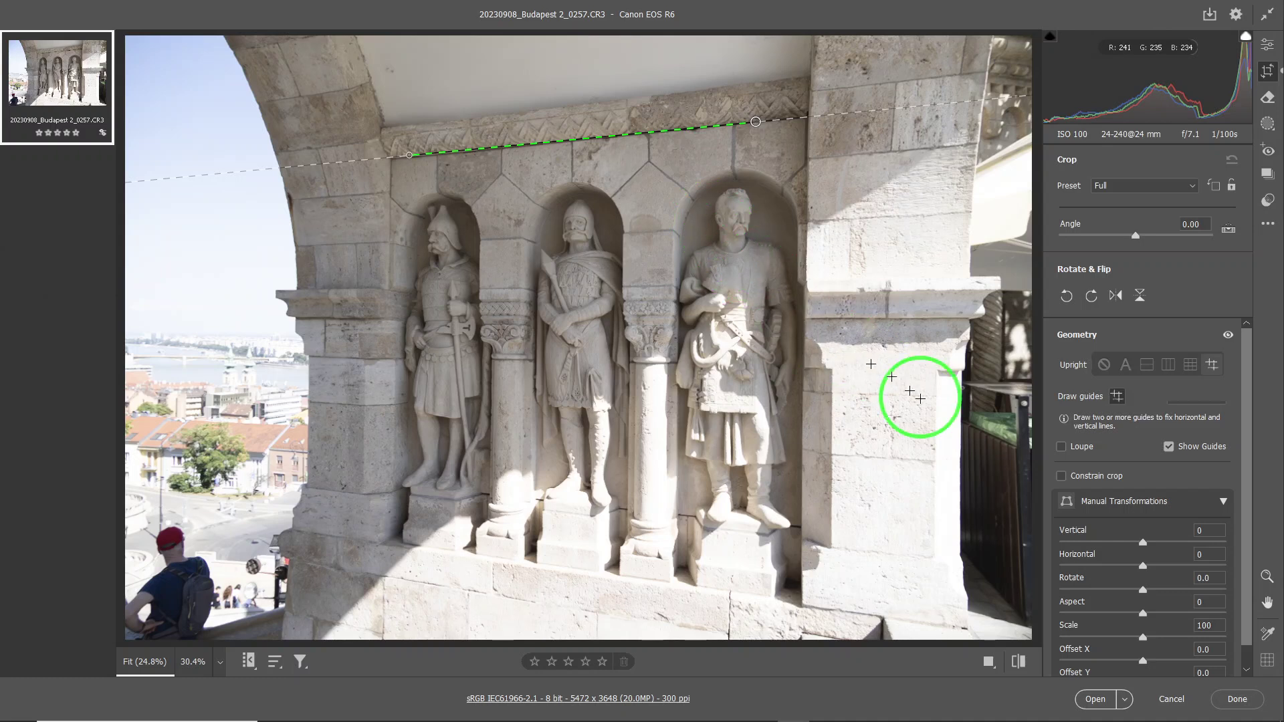
# Step: Enable the Loupe and start a second guide along the stone ledge below the statues
pyautogui.click(1061, 447)
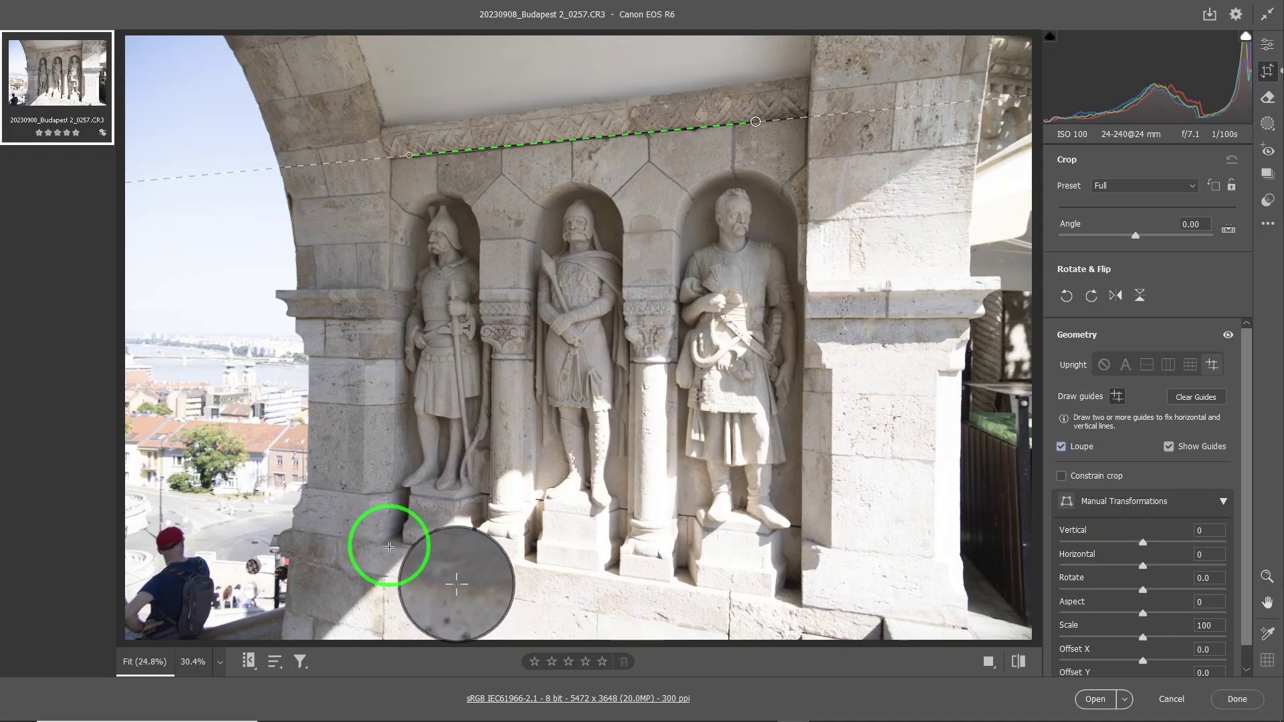
pyautogui.moveTo(390, 546); pyautogui.dragTo(732, 590)
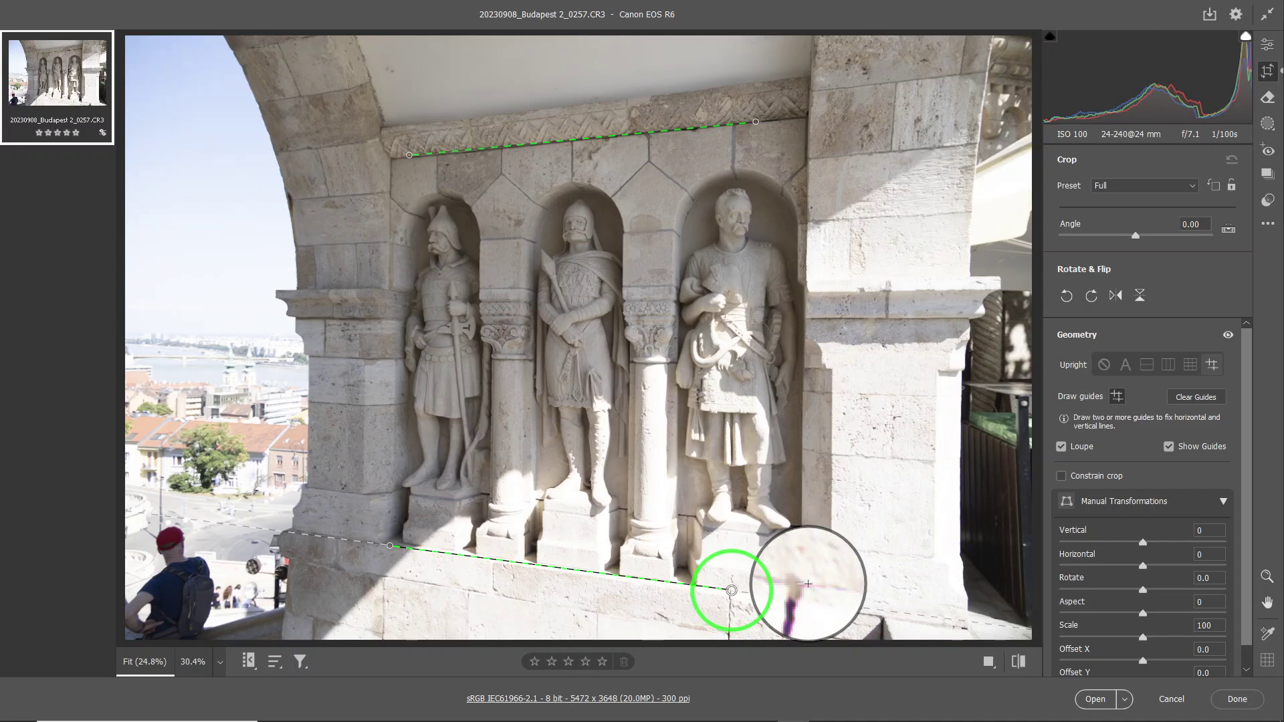
# Step: Finish stretching the lower guide along the base ledge so the wall is level
pyautogui.moveTo(731, 590); pyautogui.dragTo(732, 591)
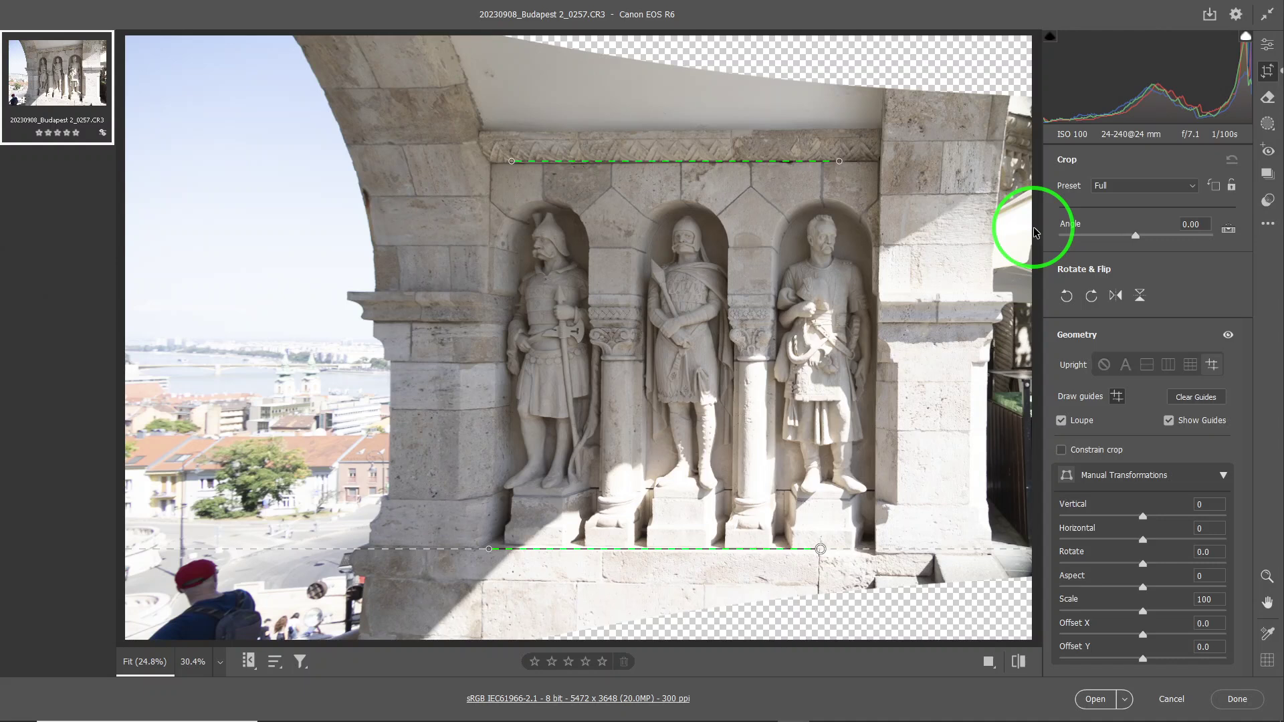
# Step: Draw a vertical guide down the left arch edge, nudging its end precisely onto the edge
pyautogui.click(1214, 368)
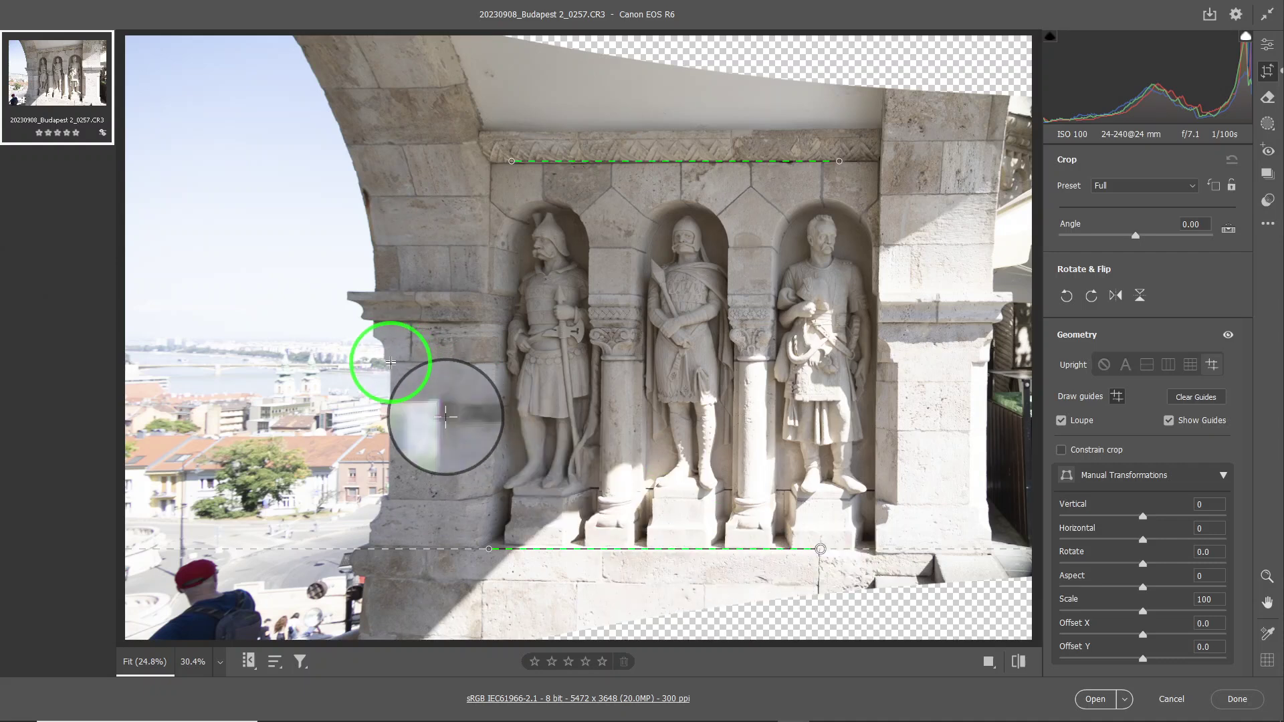
pyautogui.moveTo(391, 362); pyautogui.dragTo(389, 486)
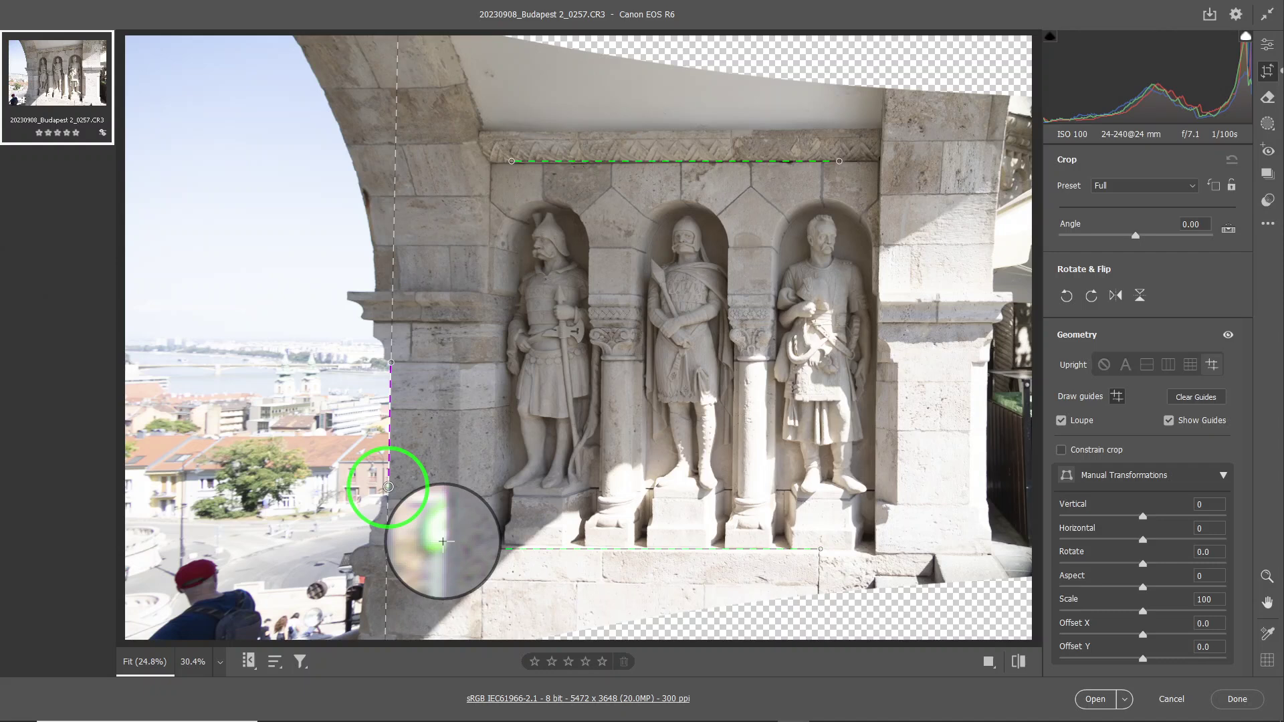
pyautogui.moveTo(388, 486); pyautogui.dragTo(389, 482)
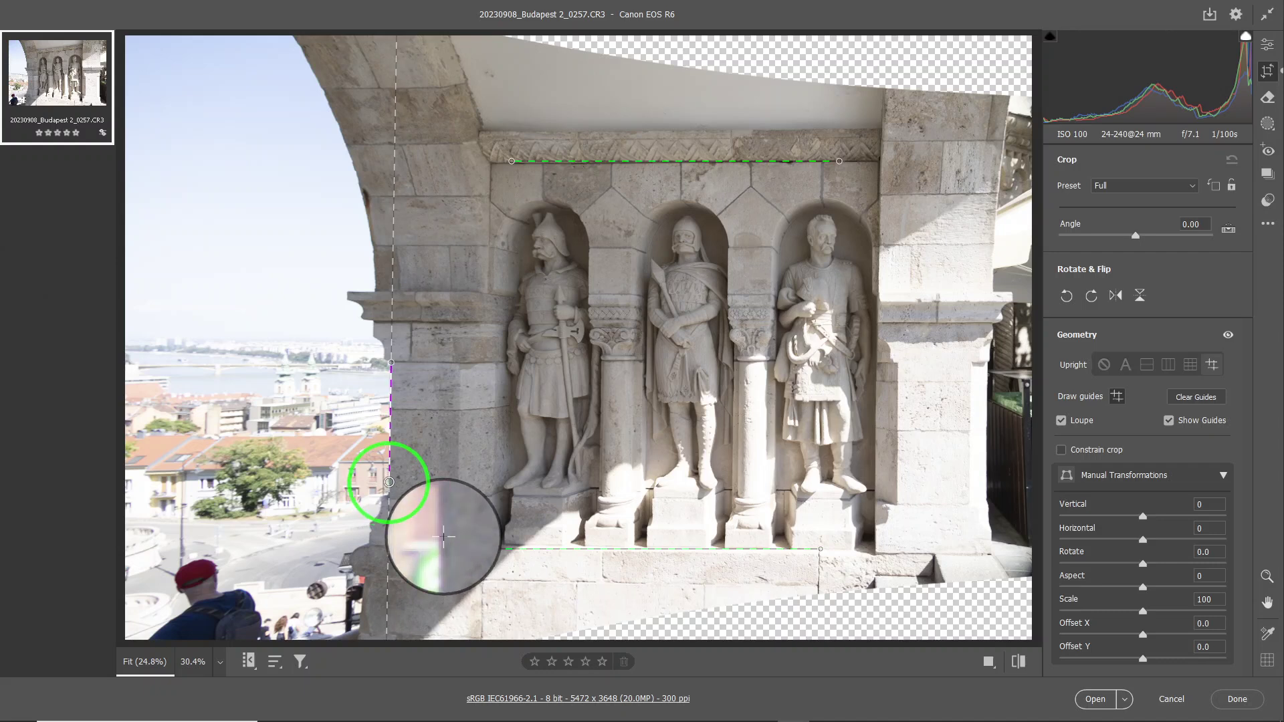
pyautogui.moveTo(389, 482); pyautogui.dragTo(389, 482)
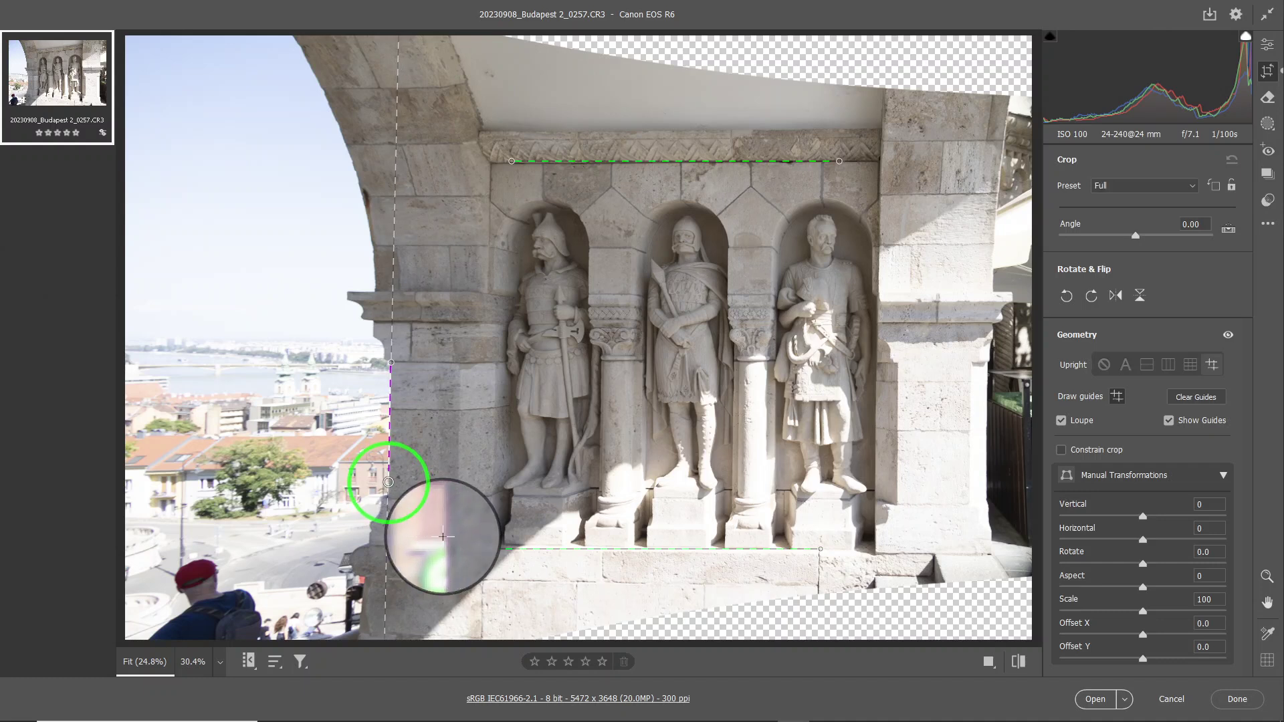
pyautogui.moveTo(389, 481); pyautogui.dragTo(390, 482)
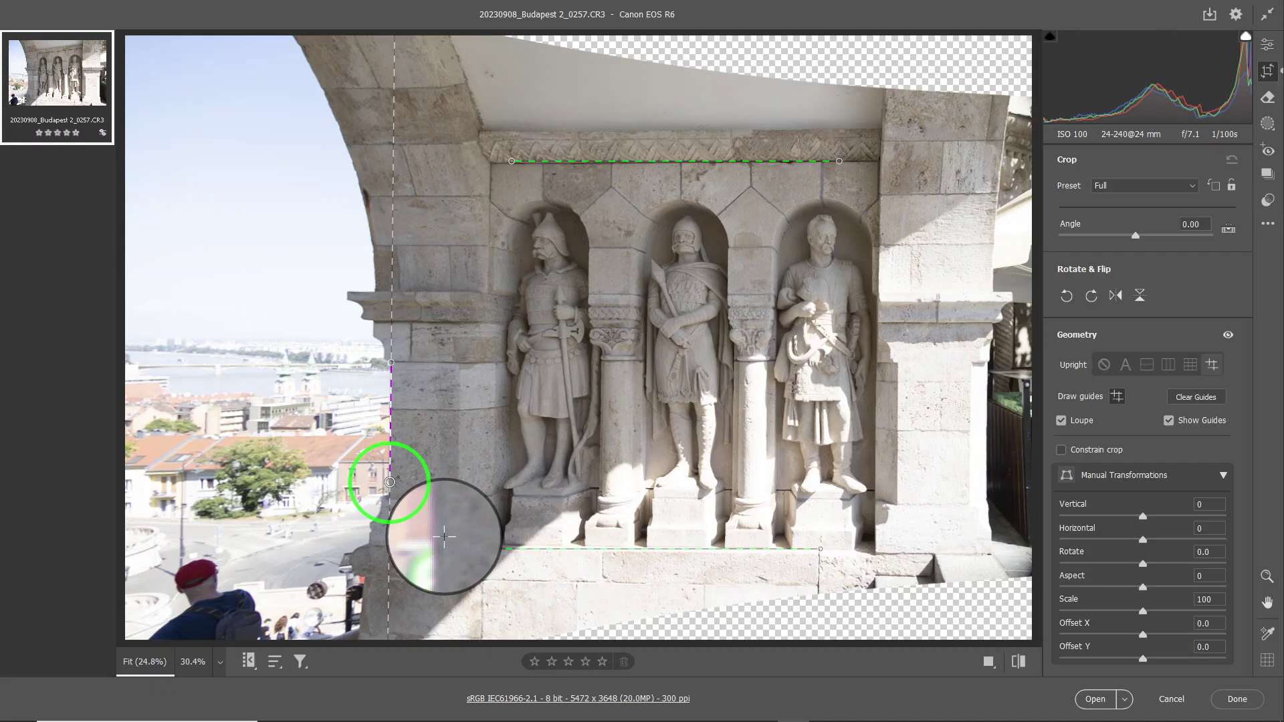
pyautogui.moveTo(390, 481); pyautogui.dragTo(390, 482)
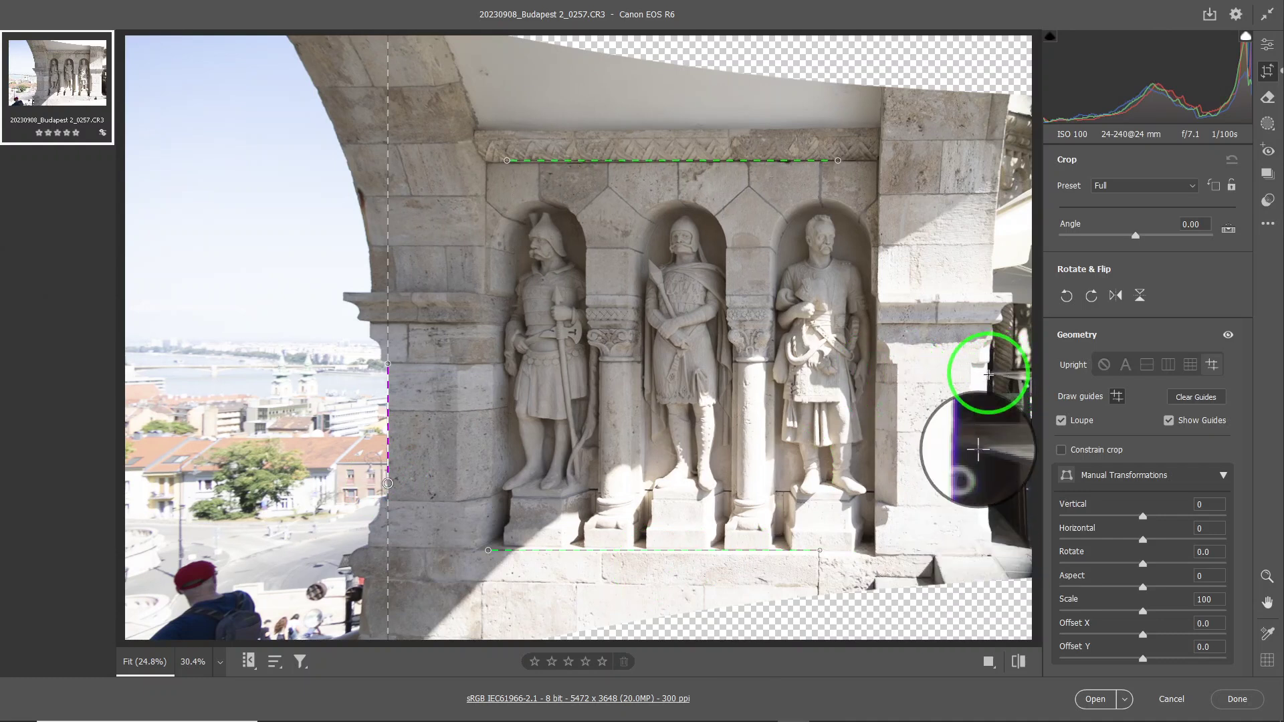
# Step: Turn off the Loupe and draw a fourth vertical guide down the right pillar edge
pyautogui.click(1062, 421)
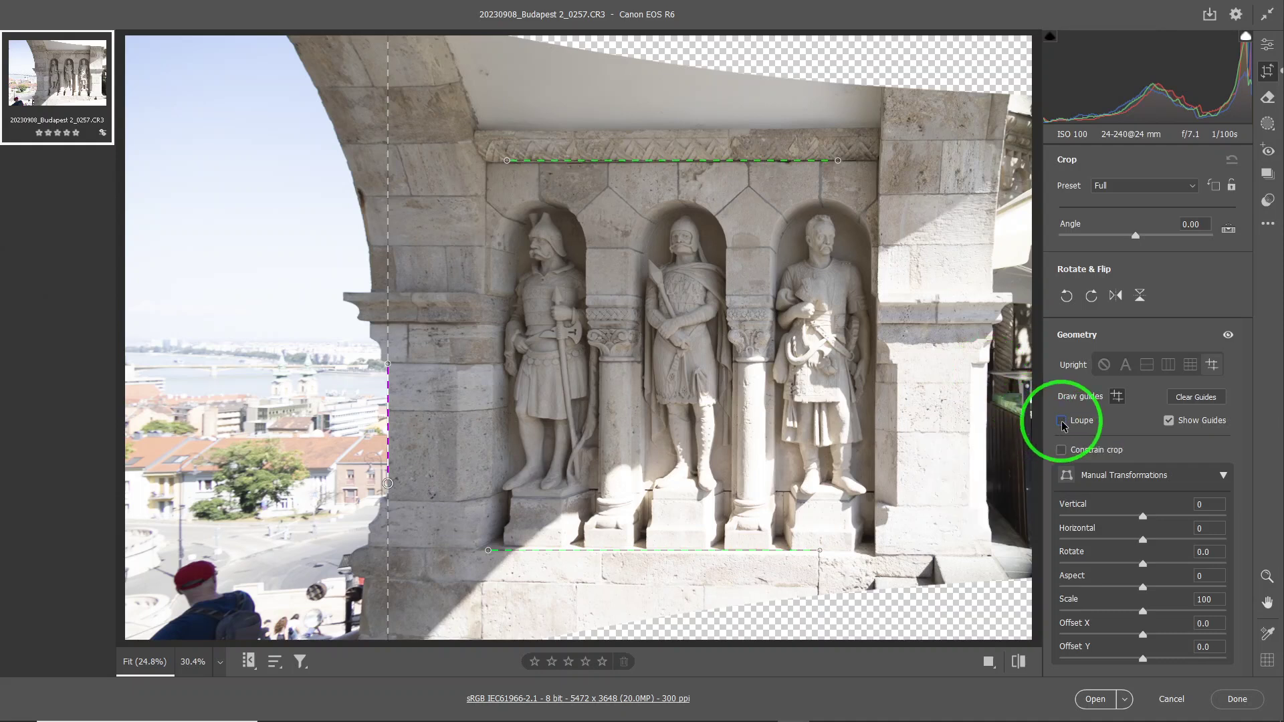
pyautogui.click(989, 378)
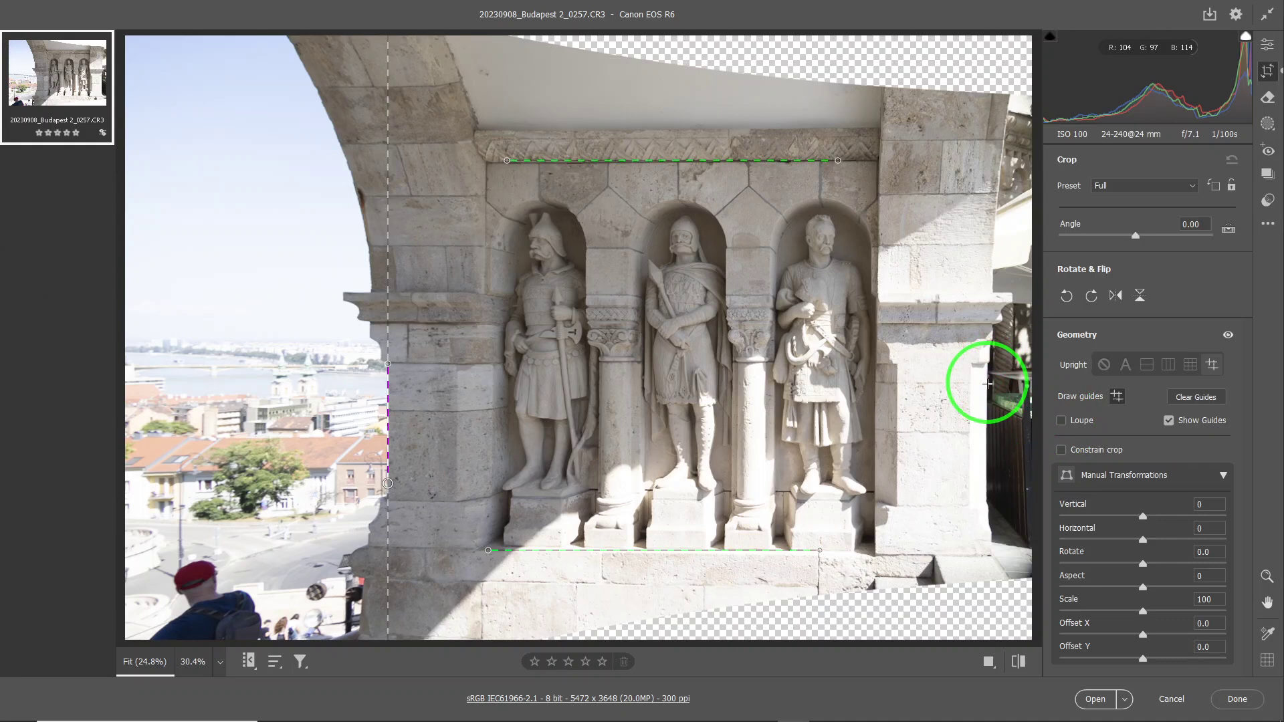
pyautogui.moveTo(988, 384); pyautogui.dragTo(987, 468)
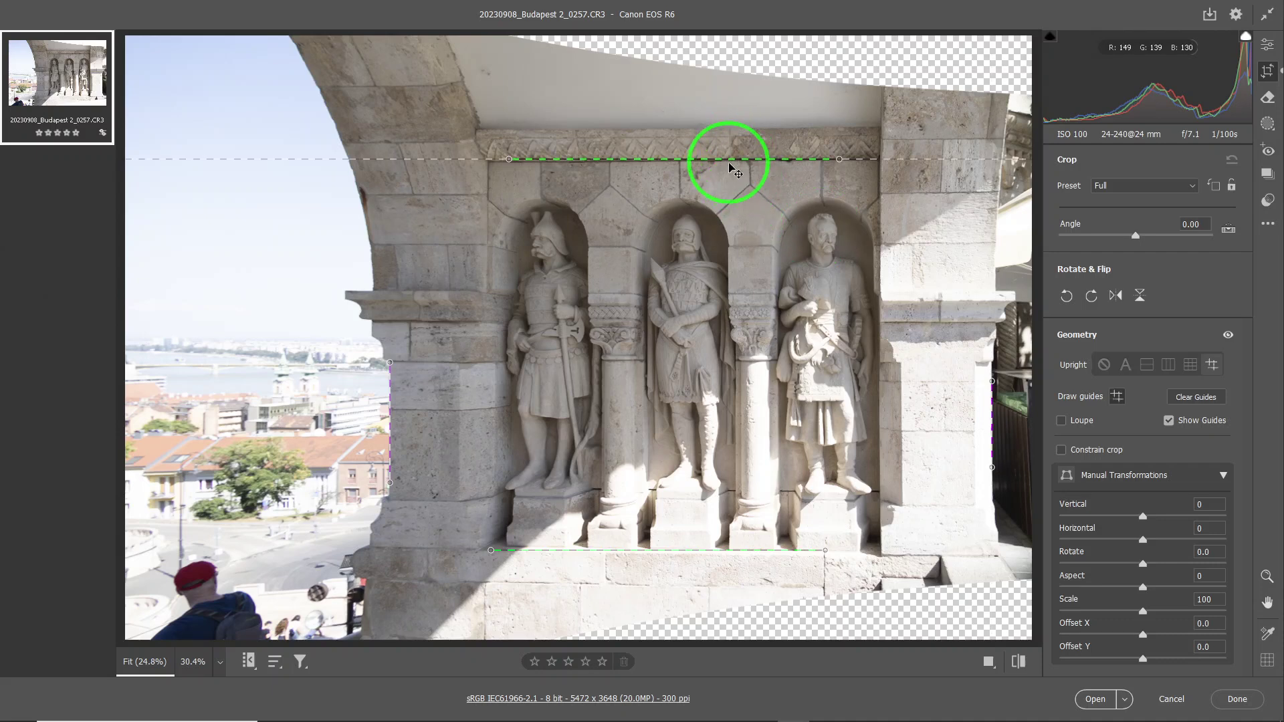
# Step: Toggle the guide display off and on, then crop to 4562 x 3041 removing transparent corners
pyautogui.click(1168, 426)
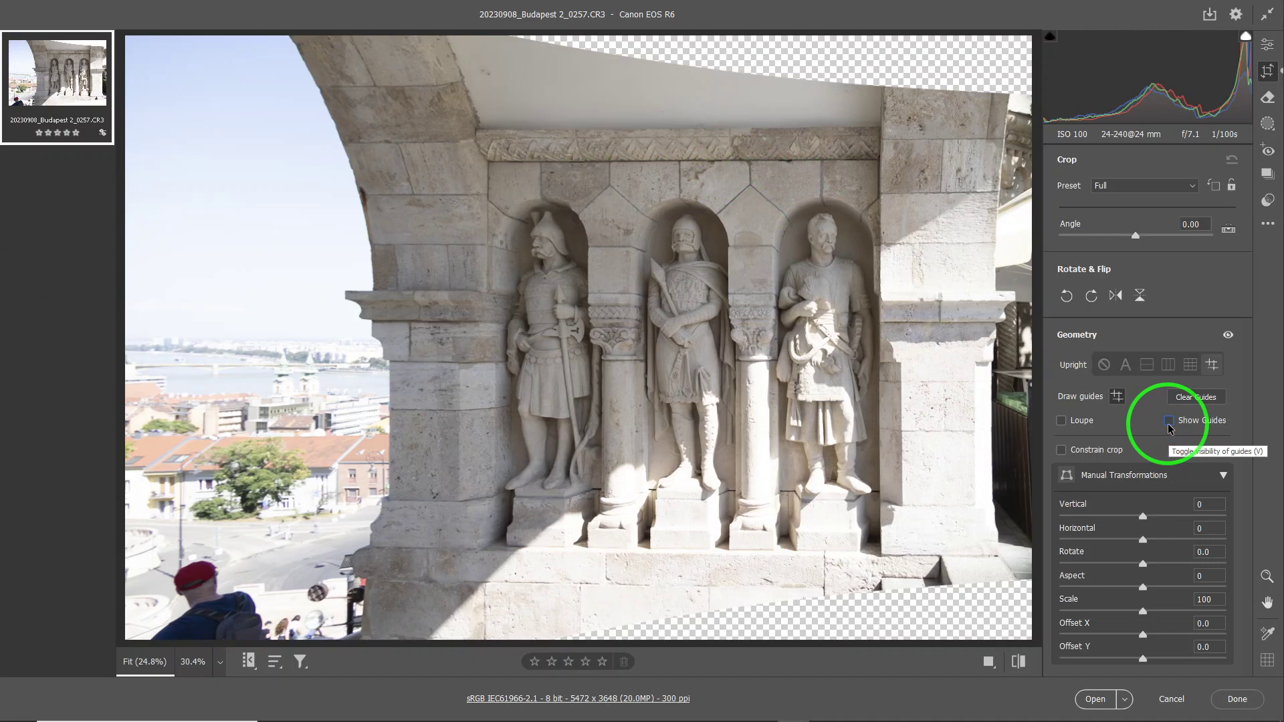
pyautogui.click(1169, 426)
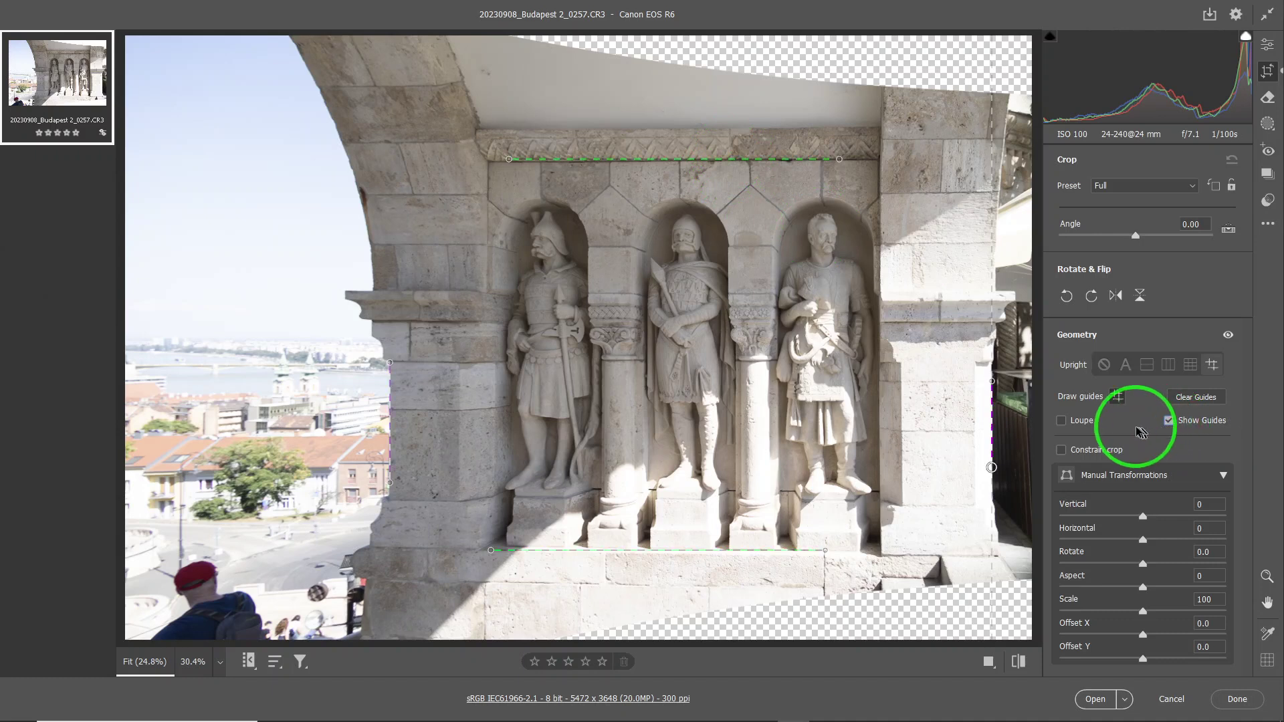
pyautogui.press('v')
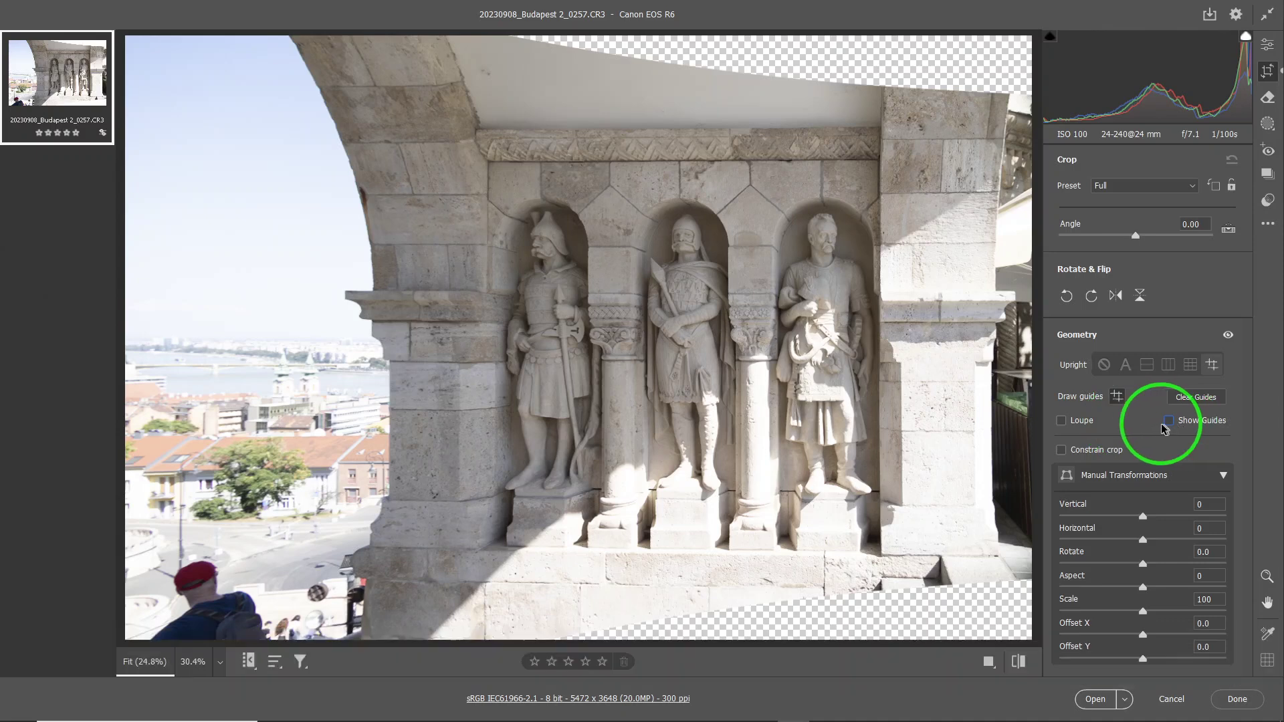
pyautogui.press('v')
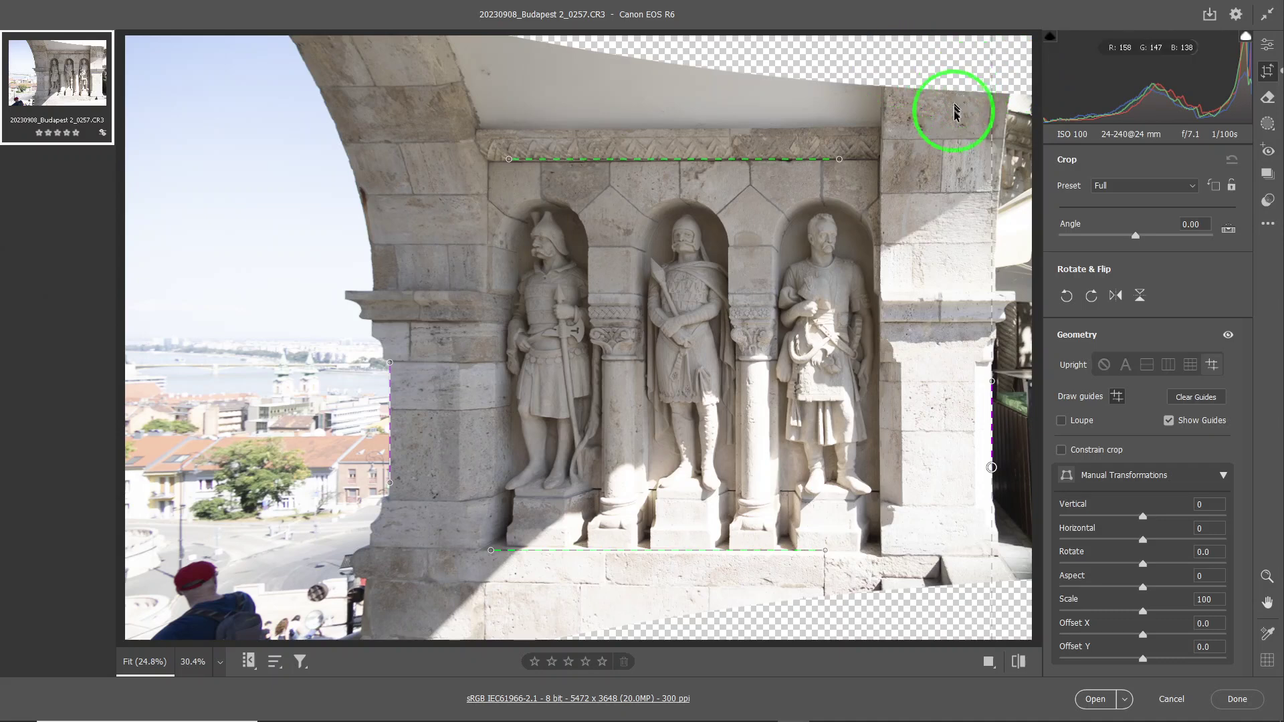
pyautogui.click(1061, 450)
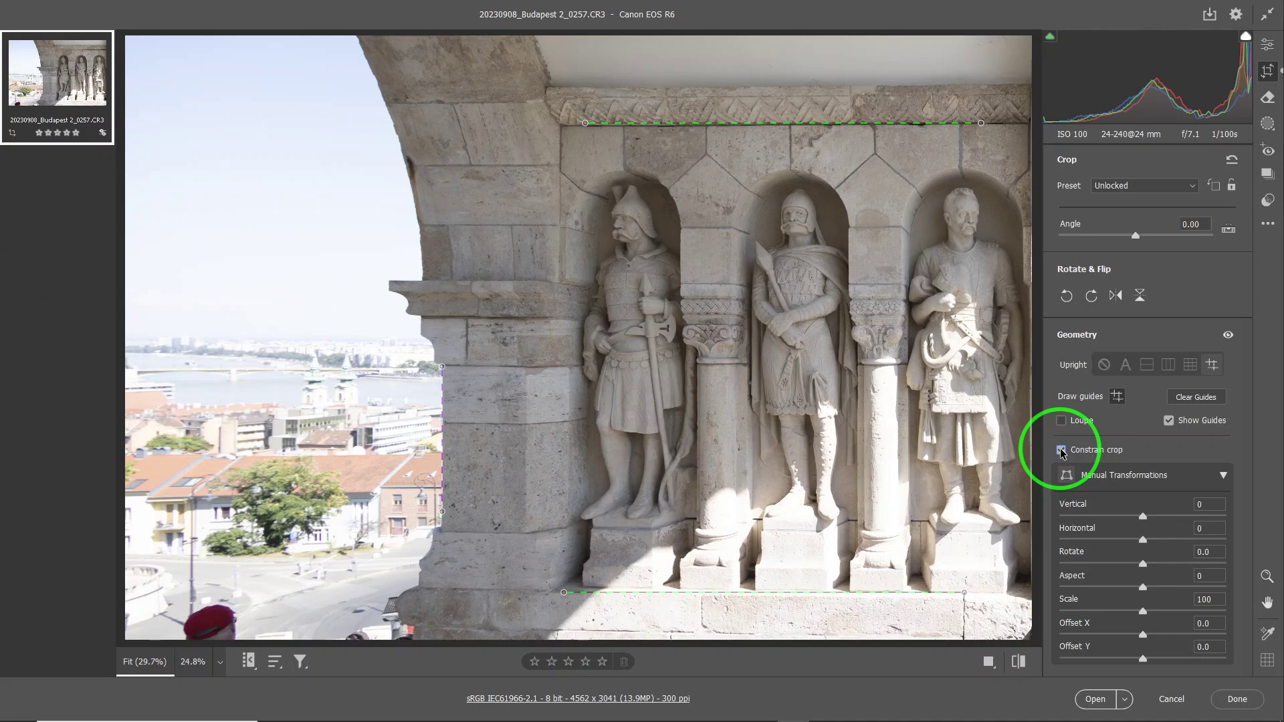
pyautogui.click(1061, 450)
pyautogui.hotkey('ctrl', 'z')
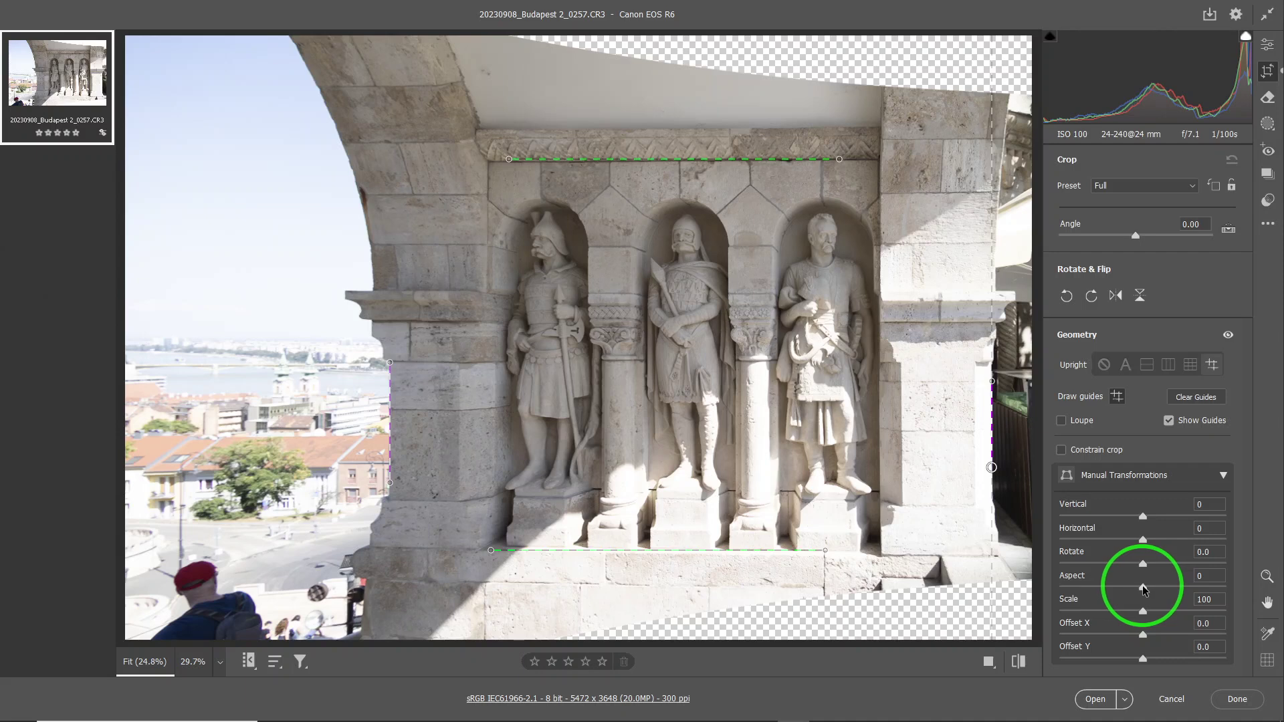
pyautogui.moveTo(1143, 588)
pyautogui.mouseDown()
pyautogui.moveTo(1167, 586)
pyautogui.moveTo(1123, 585)
pyautogui.moveTo(1145, 582)
pyautogui.mouseUp()
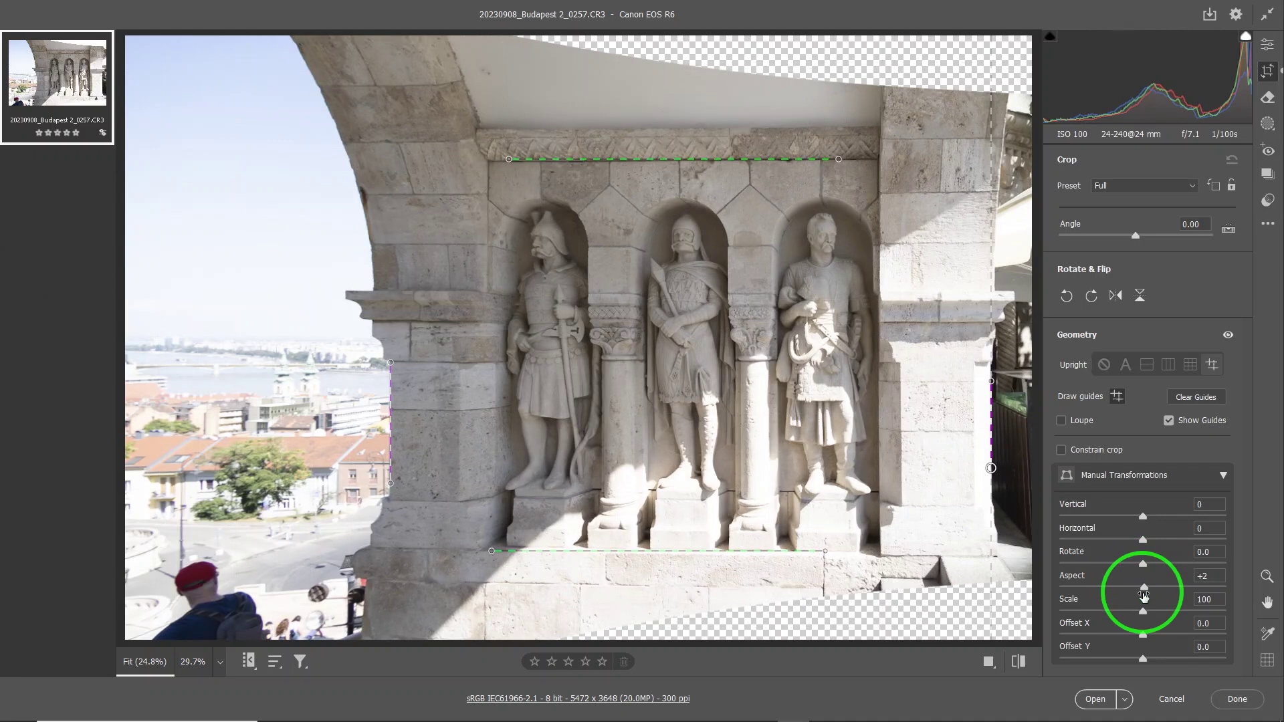
pyautogui.doubleClick(1144, 587)
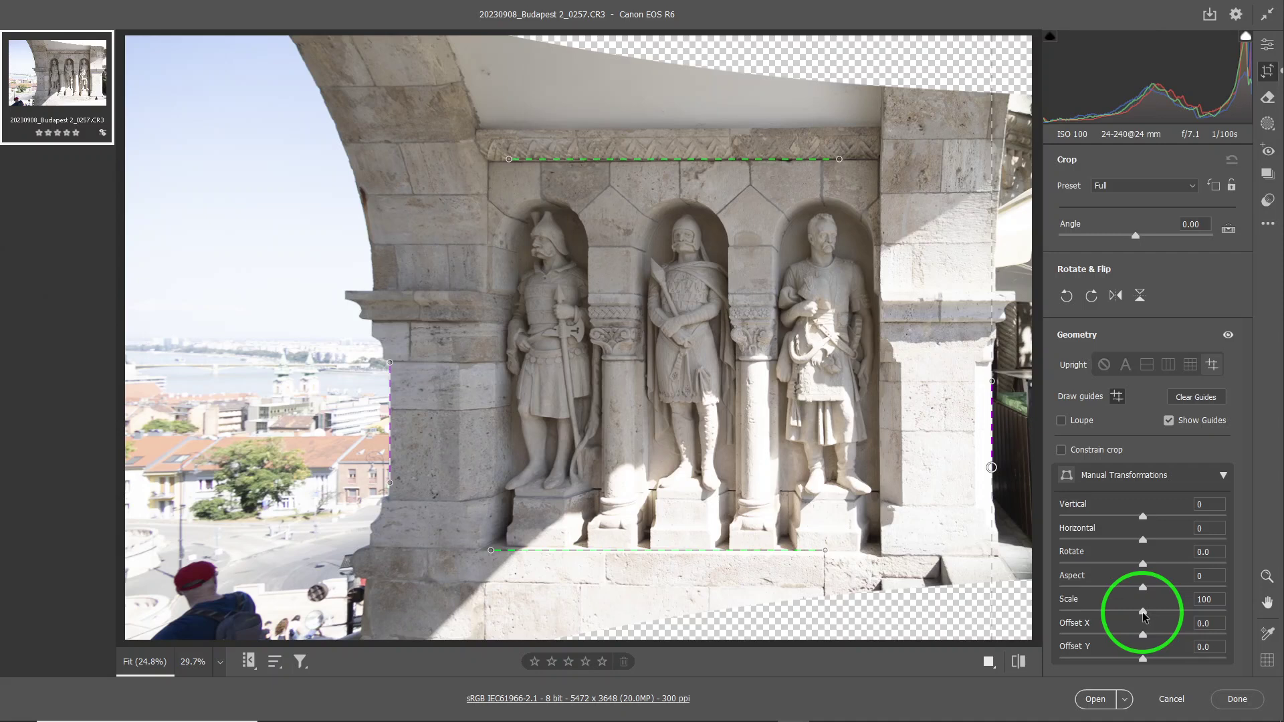
pyautogui.moveTo(1143, 615)
pyautogui.mouseDown()
pyautogui.moveTo(1162, 618)
pyautogui.moveTo(1145, 615)
pyautogui.moveTo(1150, 636)
pyautogui.mouseUp()
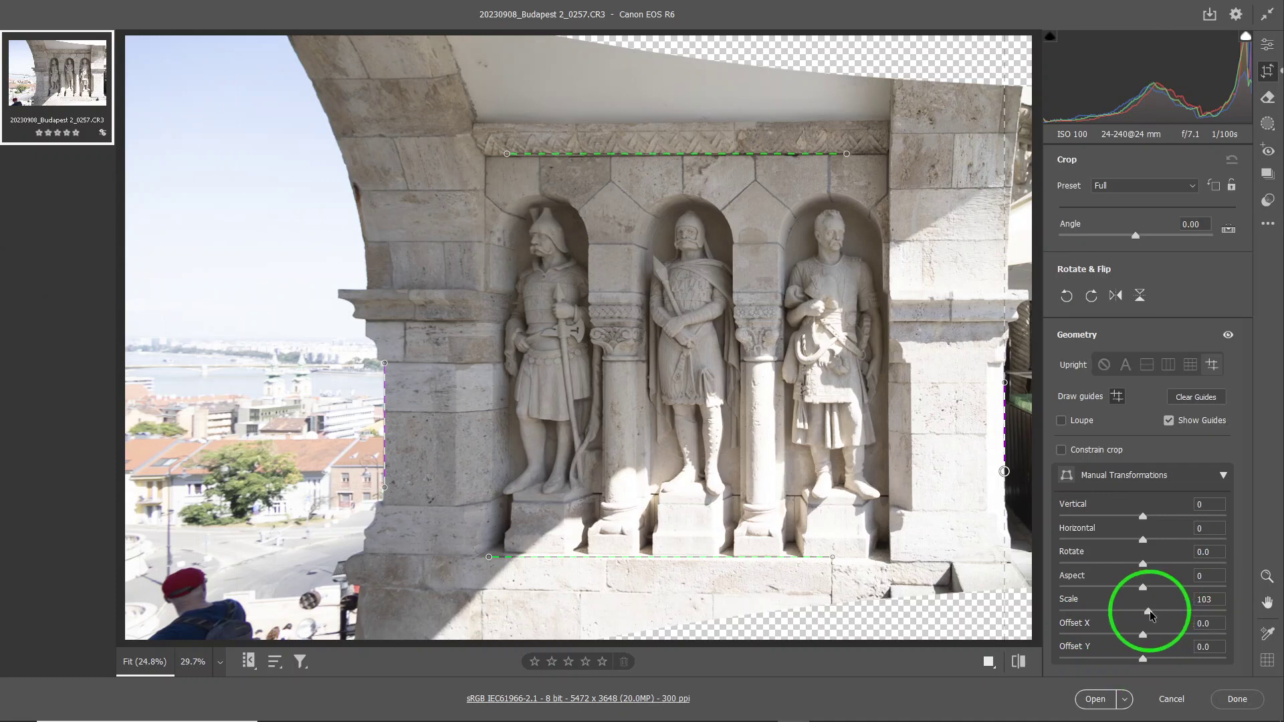
pyautogui.doubleClick(1149, 612)
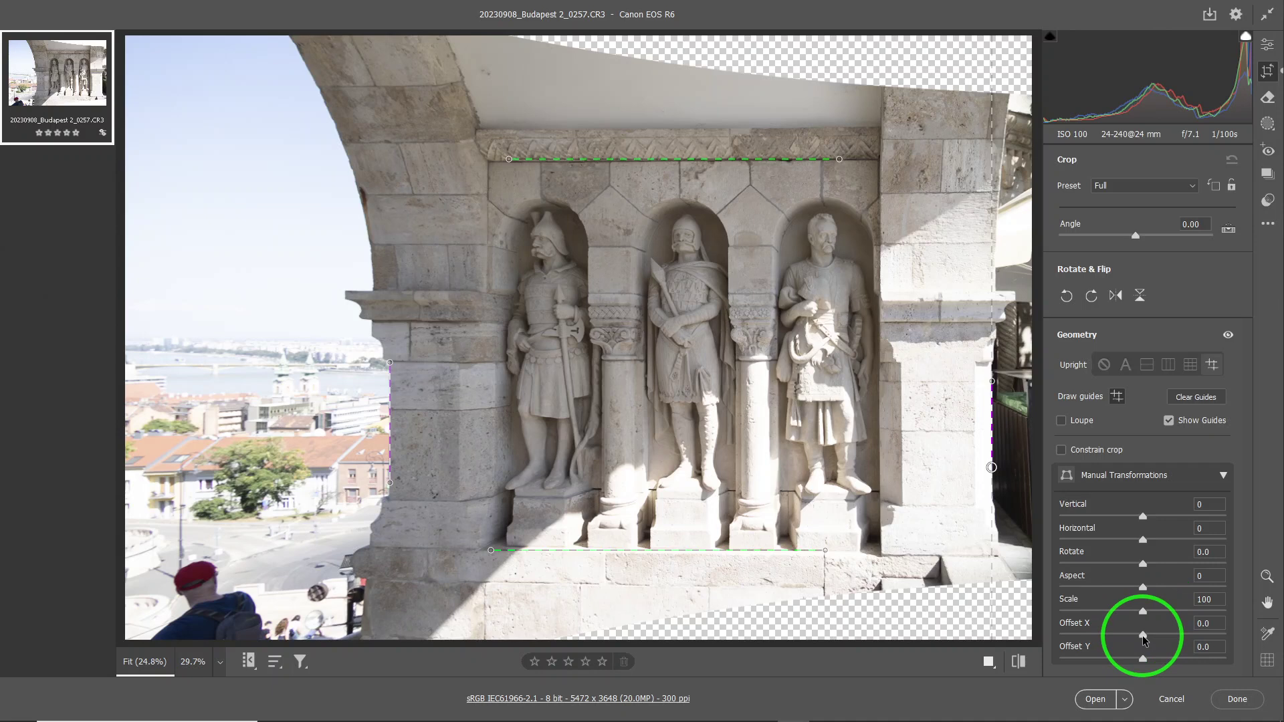
# Step: Set Offset X to -0.9 and Offset Y to +10.1 to raise the statues in the frame
pyautogui.moveTo(1144, 640); pyautogui.dragTo(1143, 643)
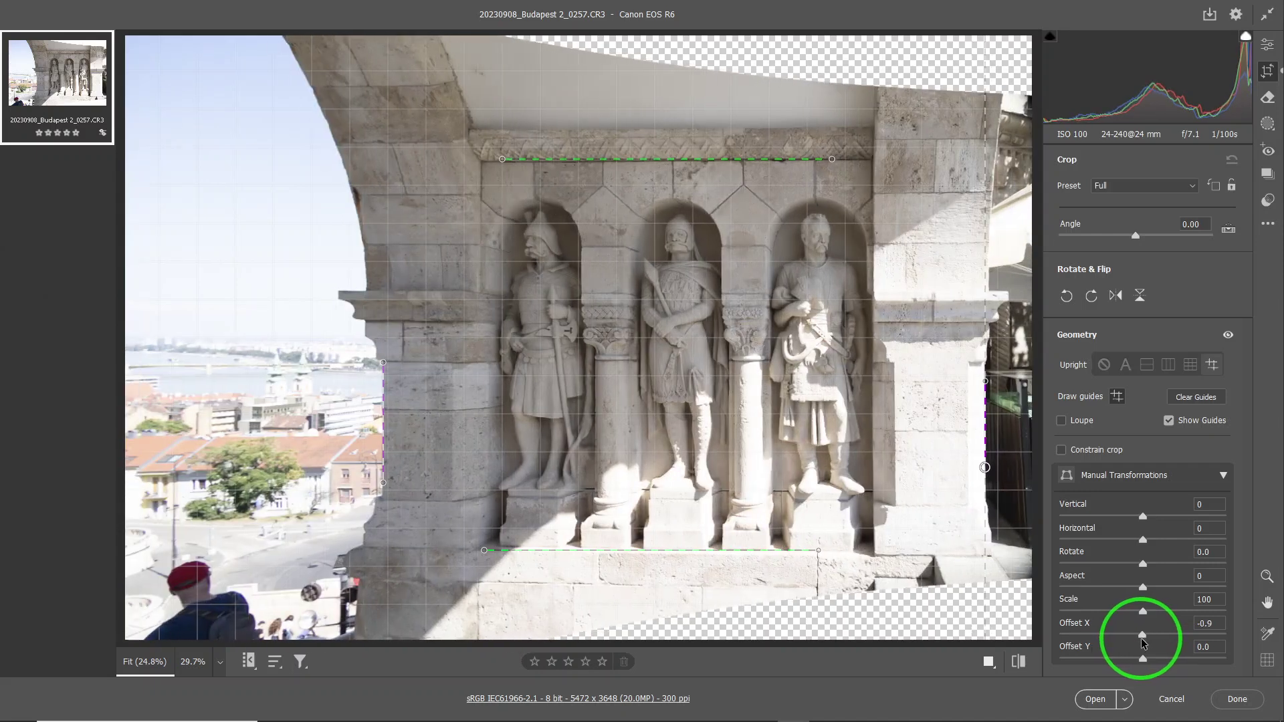
pyautogui.click(1142, 641)
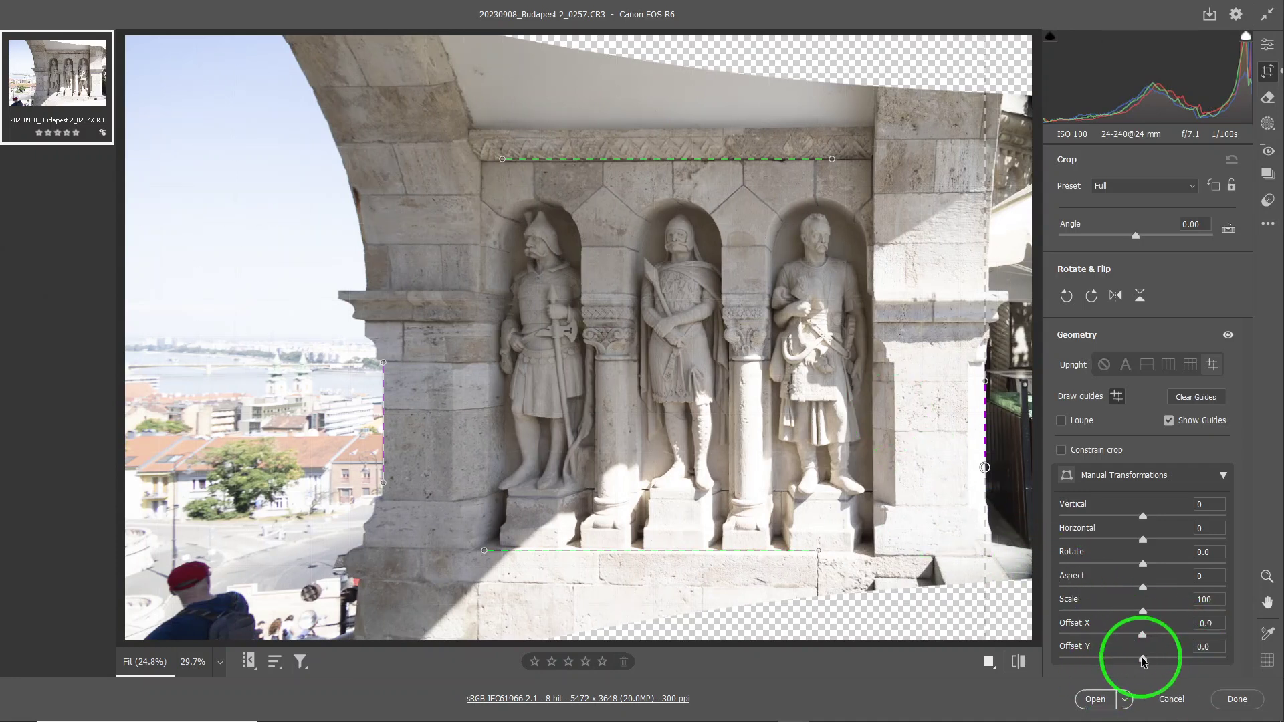
pyautogui.moveTo(1145, 664); pyautogui.dragTo(1153, 662)
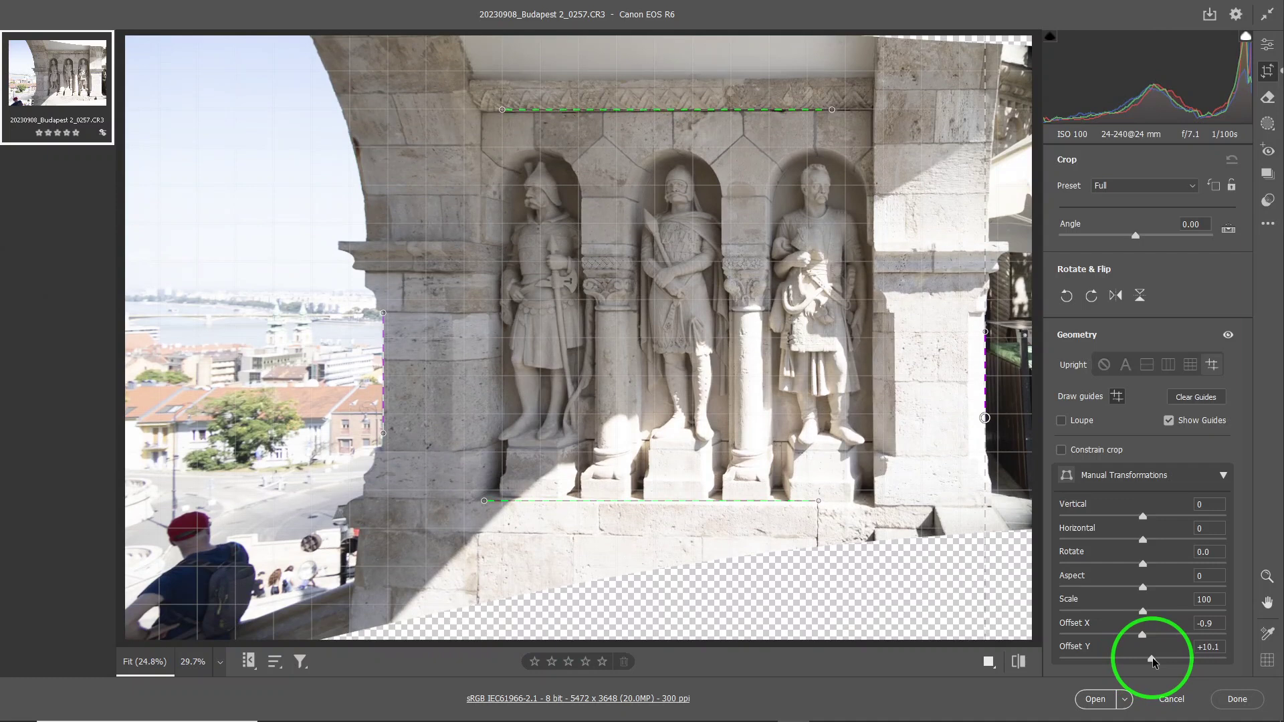
pyautogui.moveTo(1152, 663); pyautogui.dragTo(1153, 662)
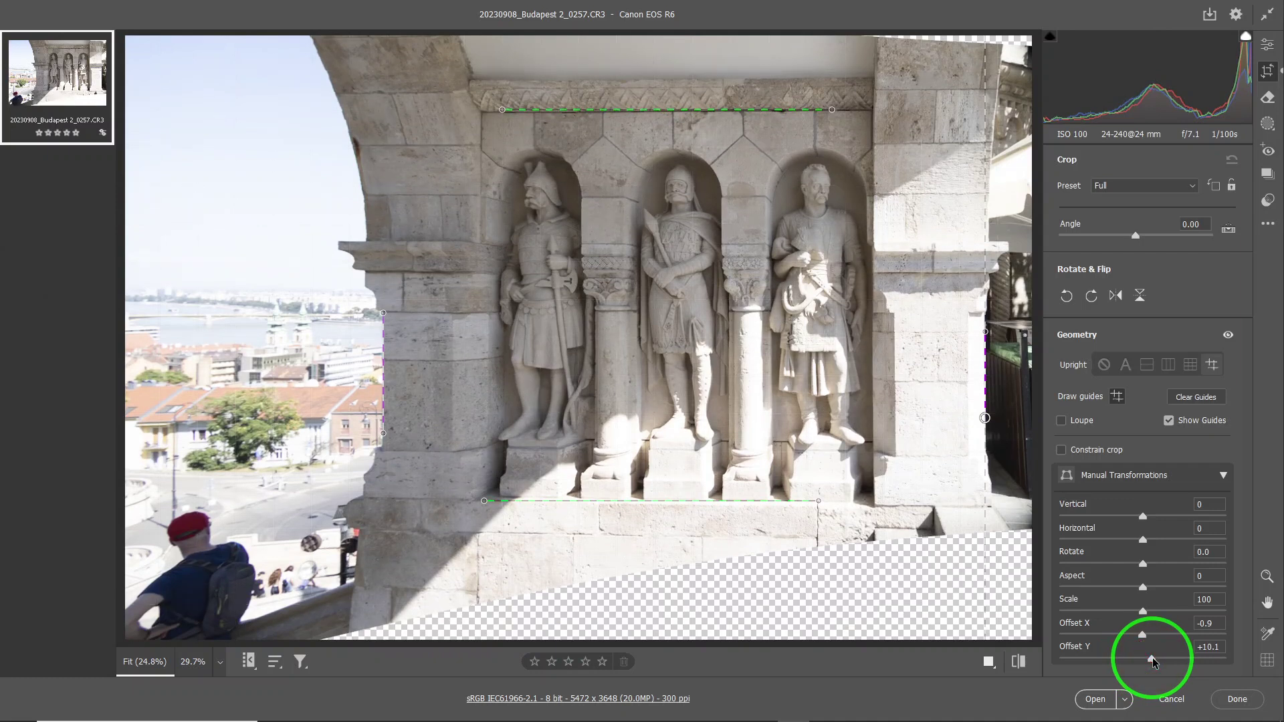
pyautogui.moveTo(1108, 710)
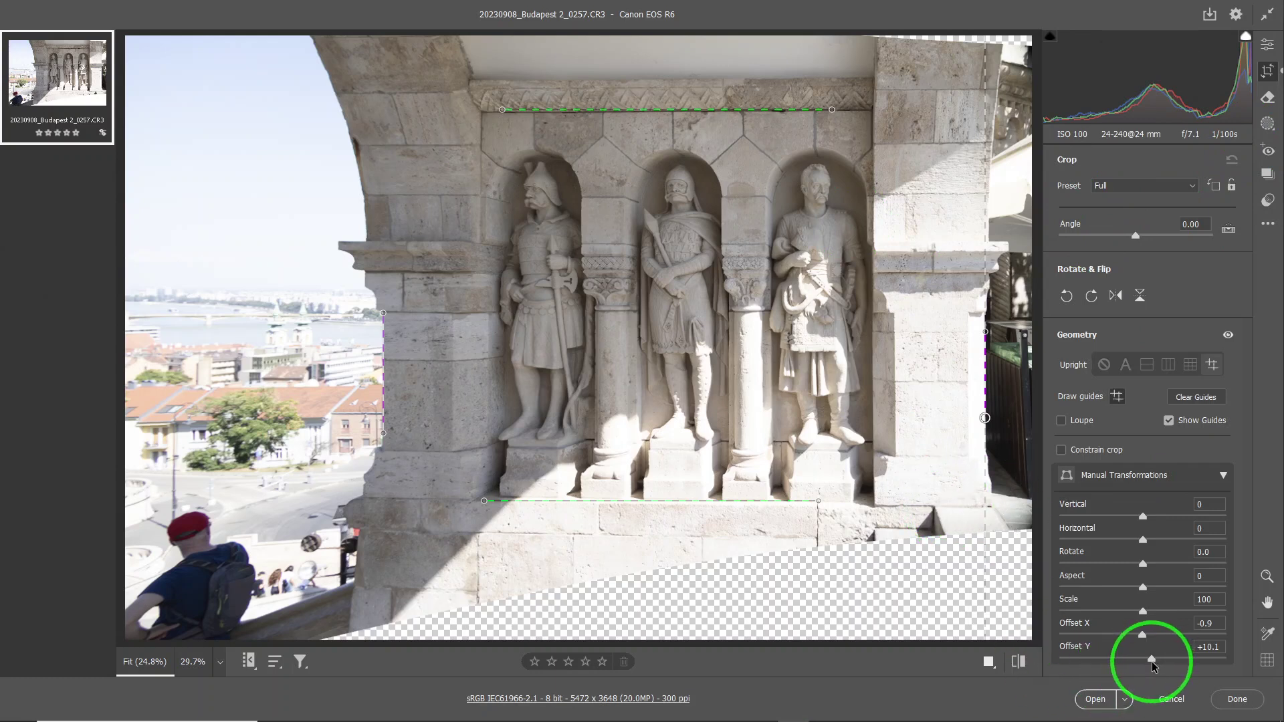
pyautogui.press('alt')
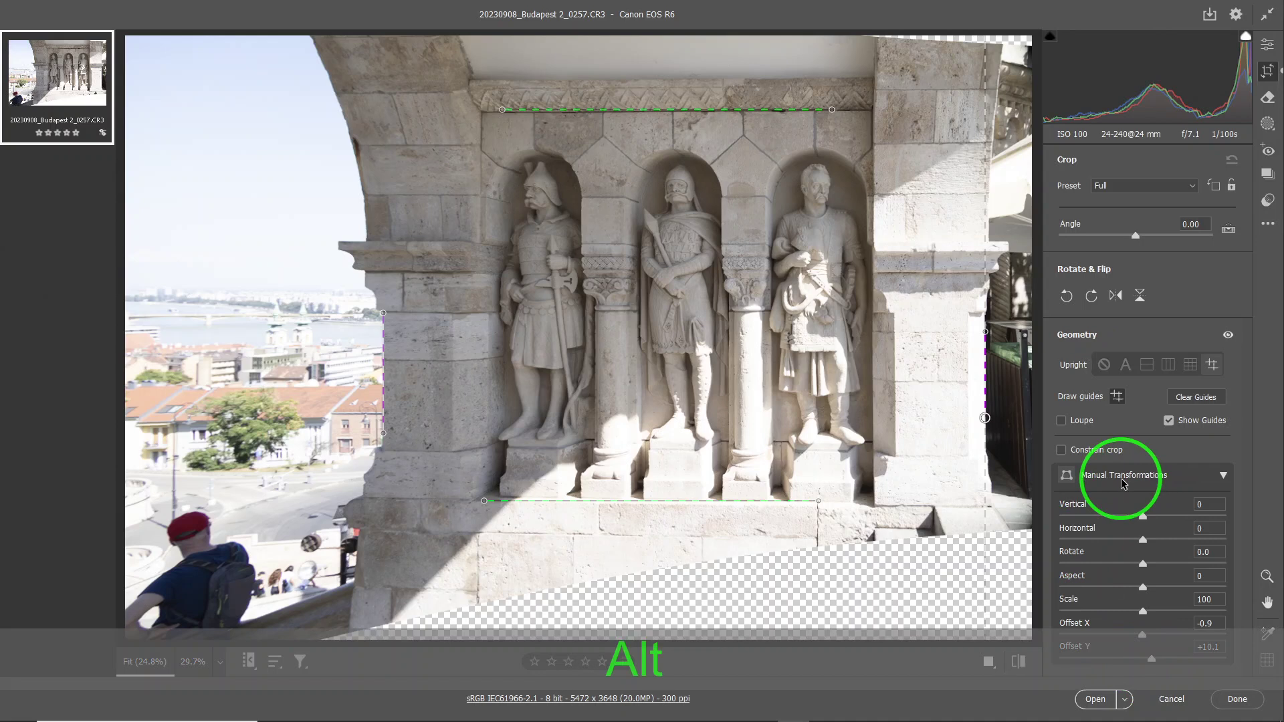
# Step: Reset Offset X and Offset Y to 0 and set Upright to Off
pyautogui.press('shift')
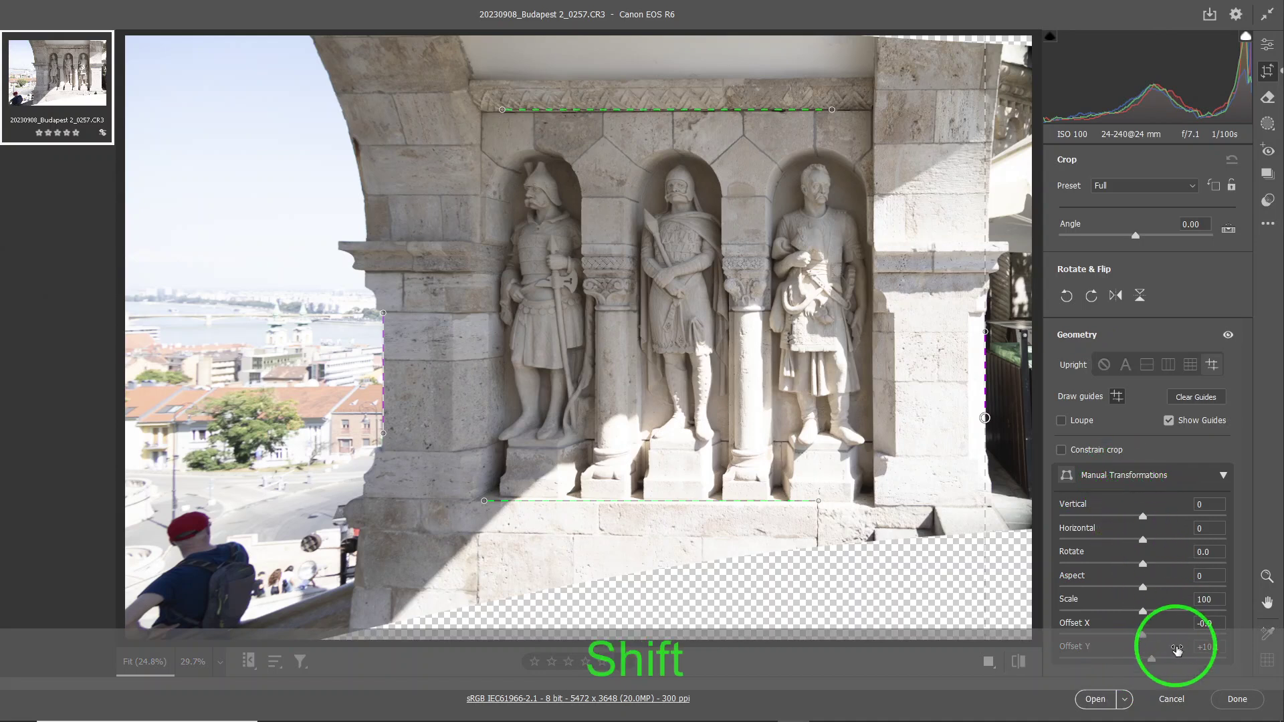
pyautogui.doubleClick(1143, 635)
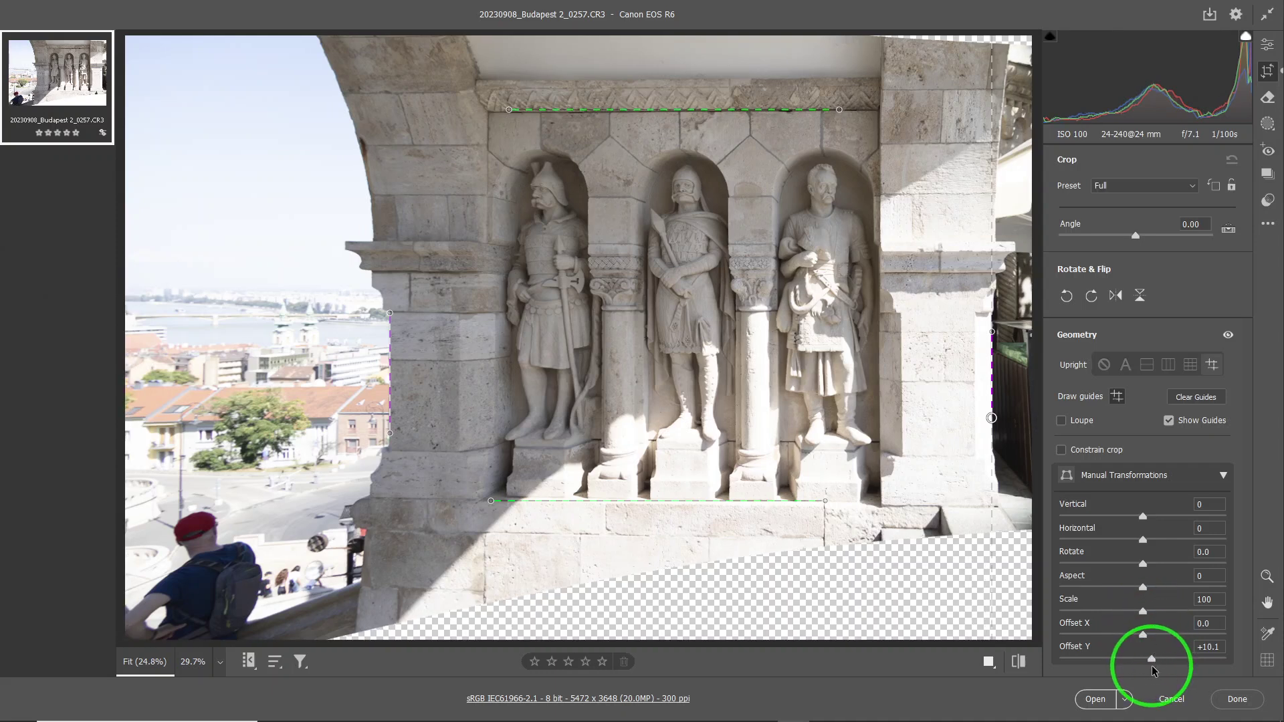
pyautogui.click(1152, 662)
pyautogui.doubleClick(1152, 662)
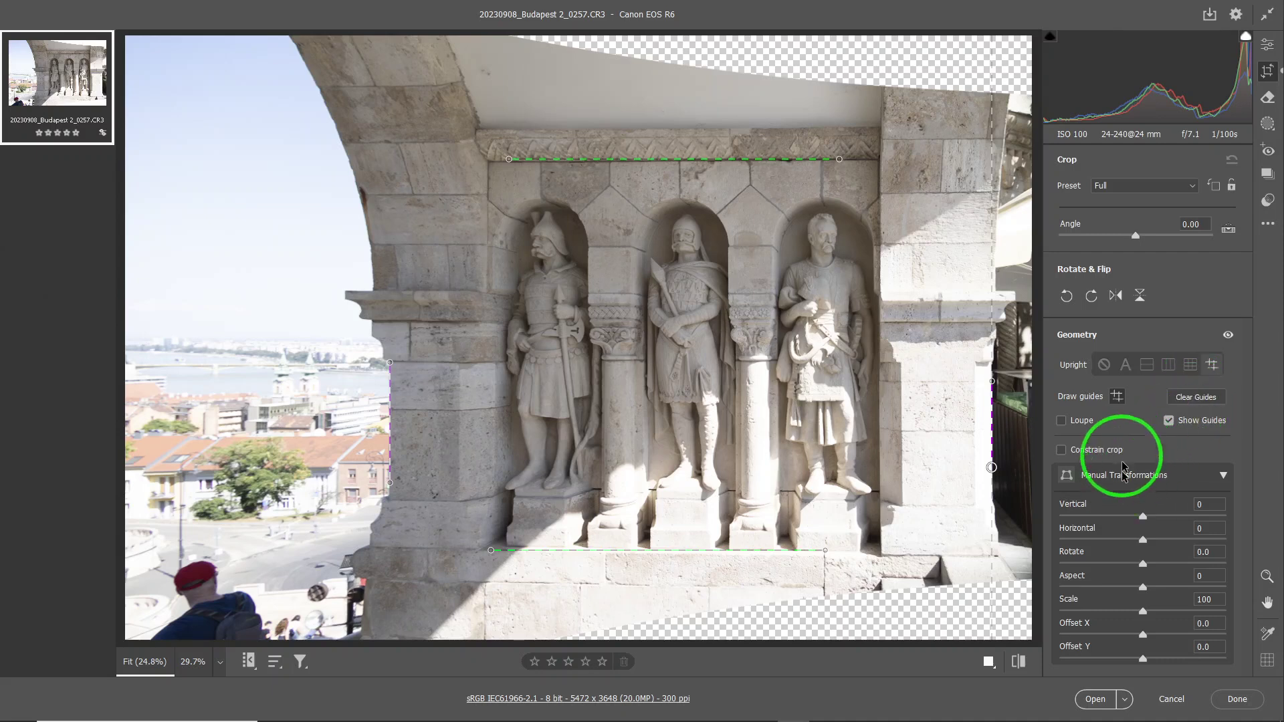
pyautogui.click(1104, 365)
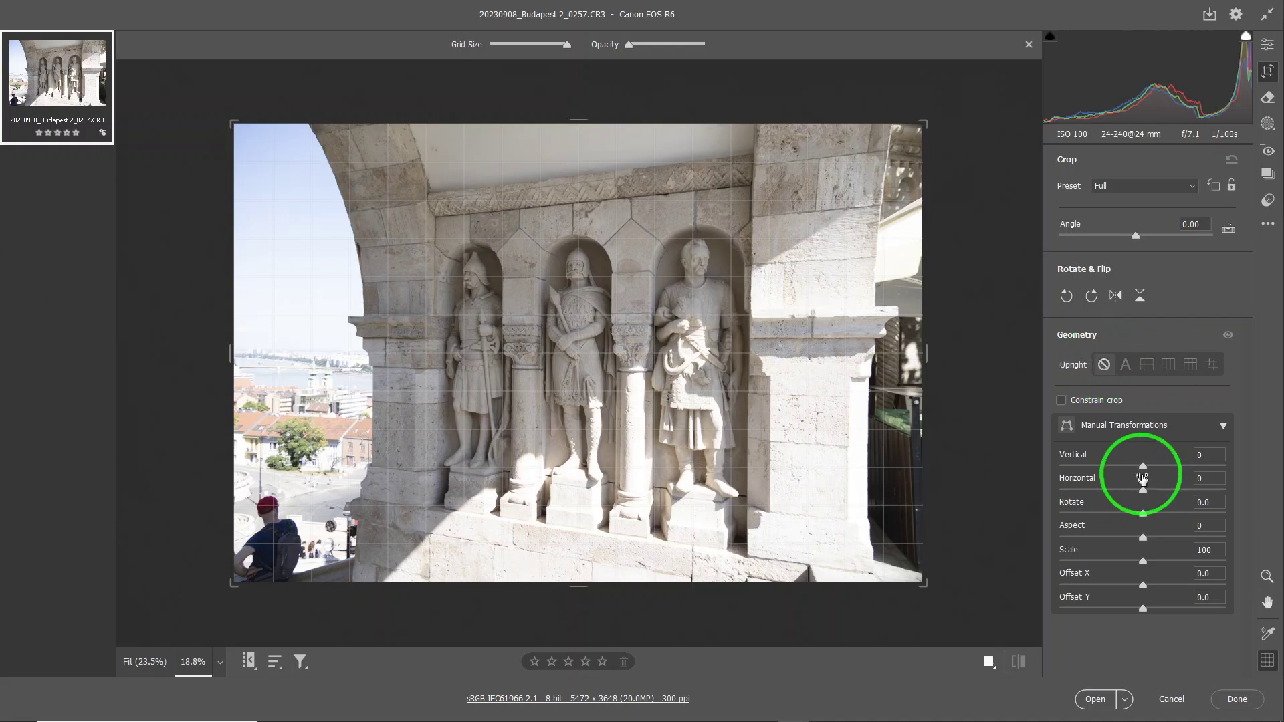
# Step: Set the Manual Transformations Vertical slider to -5 and skew Horizontal to -44
pyautogui.moveTo(1143, 468); pyautogui.dragTo(1094, 483)
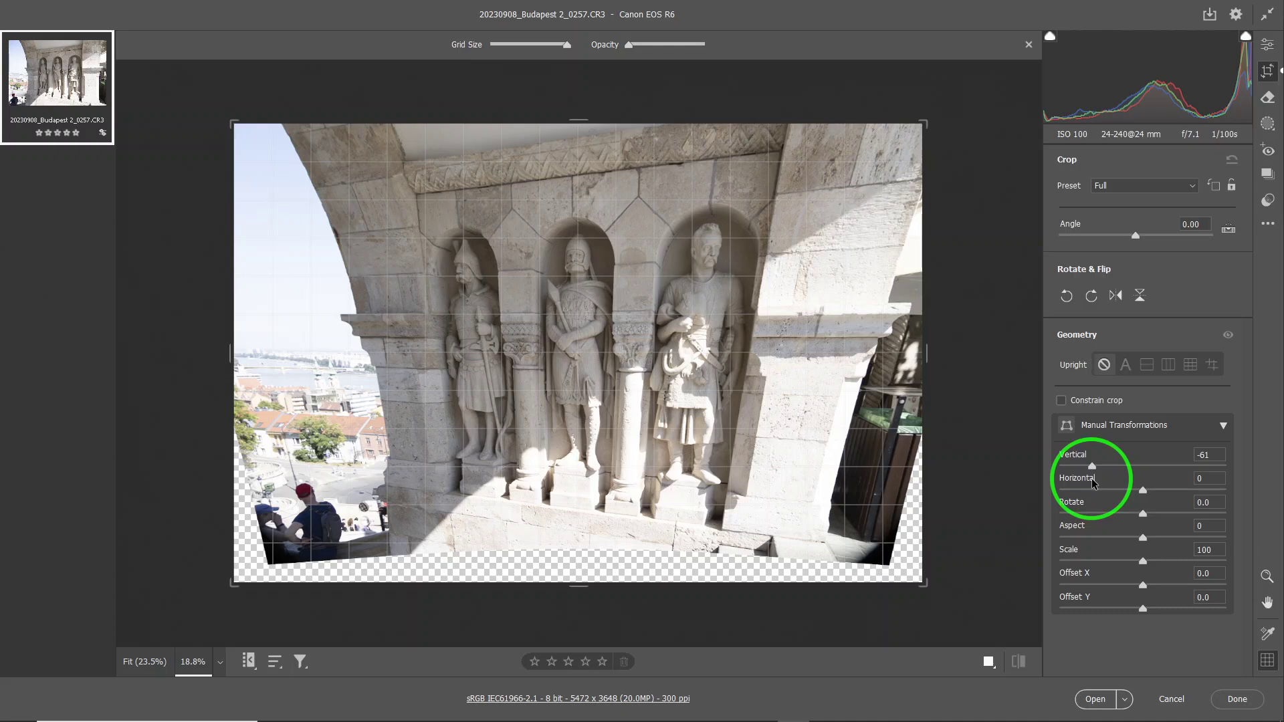
pyautogui.moveTo(1094, 483); pyautogui.dragTo(1141, 492)
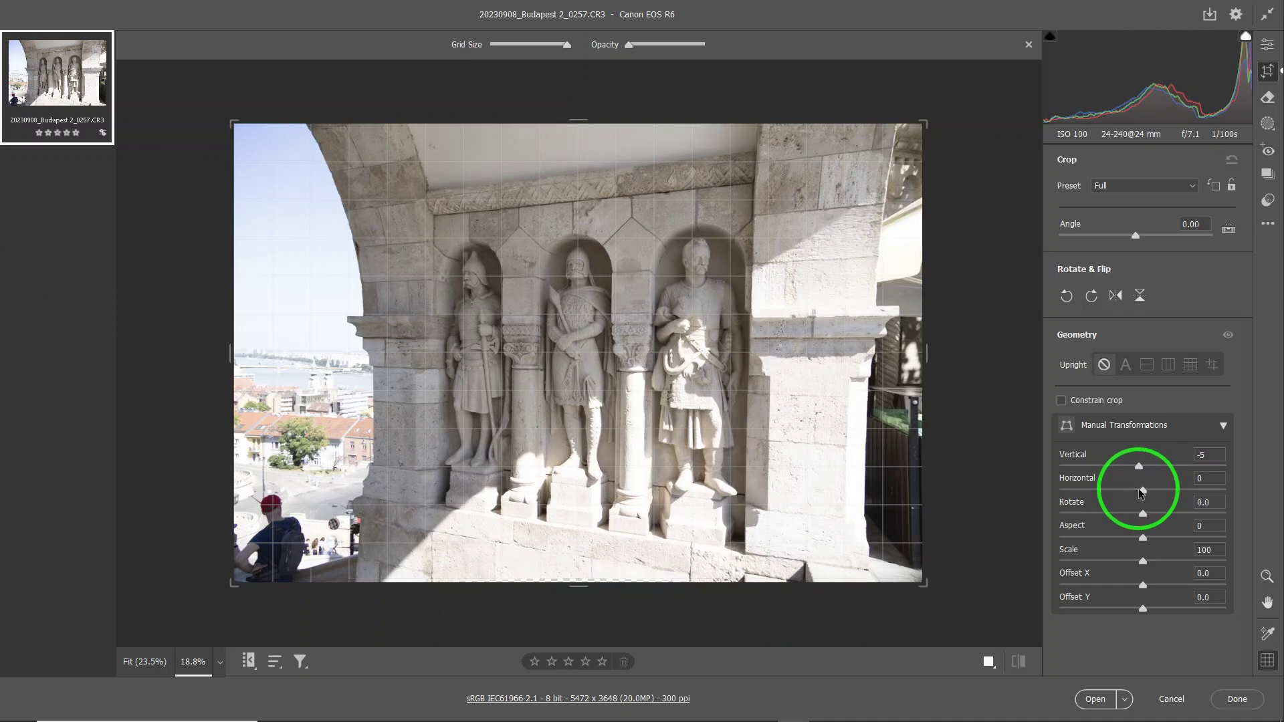
pyautogui.click(1150, 458)
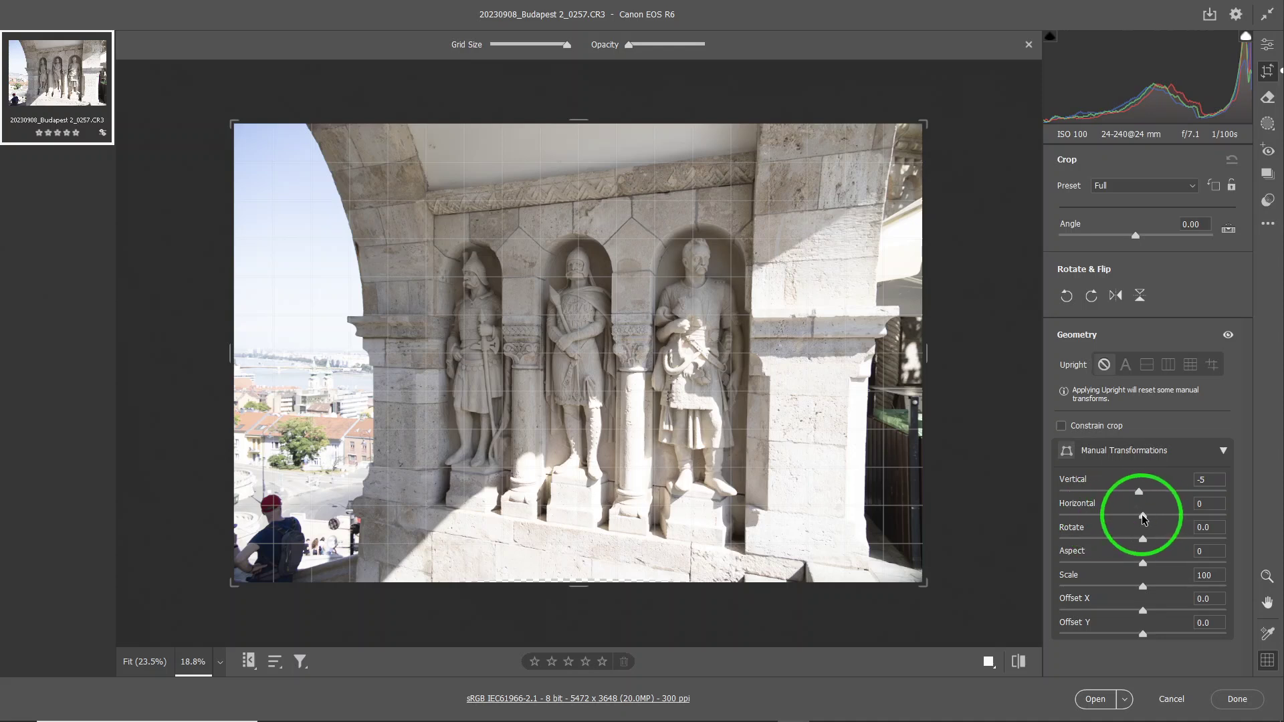
pyautogui.moveTo(1142, 513); pyautogui.dragTo(1107, 522)
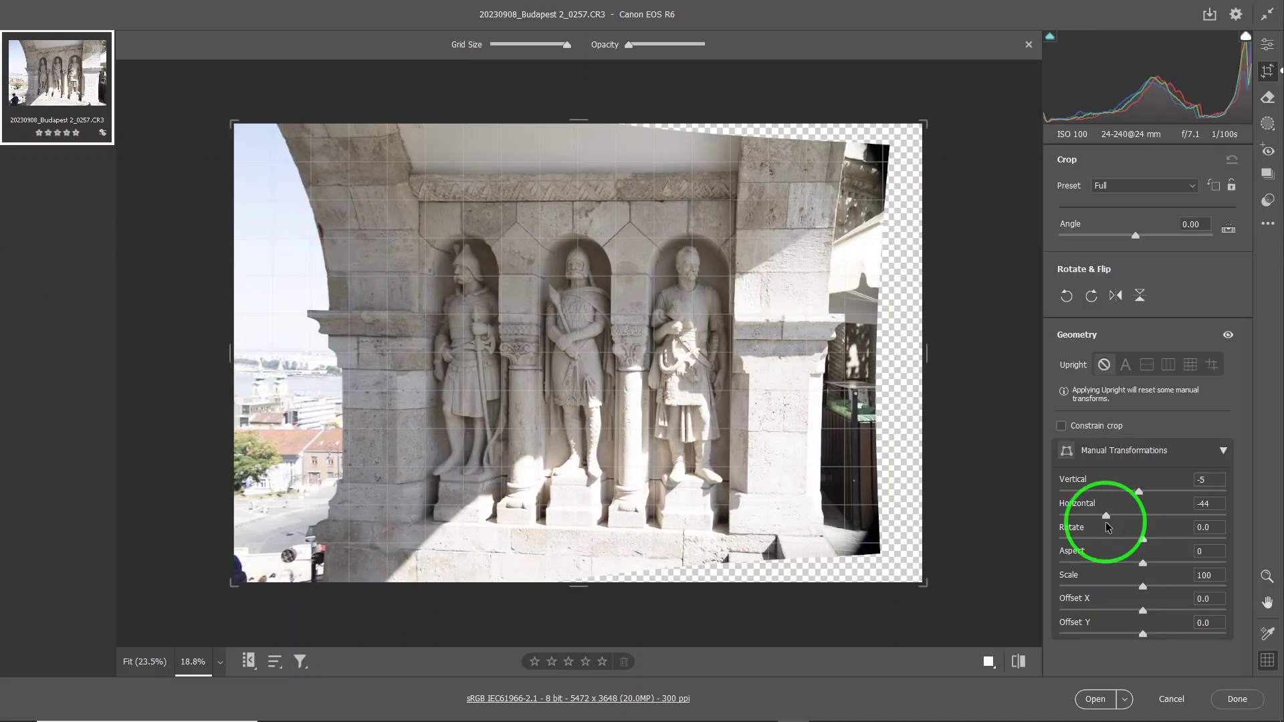
# Step: Adjust Horizontal to -50, Rotate to -0.5 and Vertical to -6 in Manual Transformations
pyautogui.moveTo(1108, 527)
pyautogui.mouseDown()
pyautogui.moveTo(1208, 527)
pyautogui.moveTo(1112, 543)
pyautogui.mouseUp()
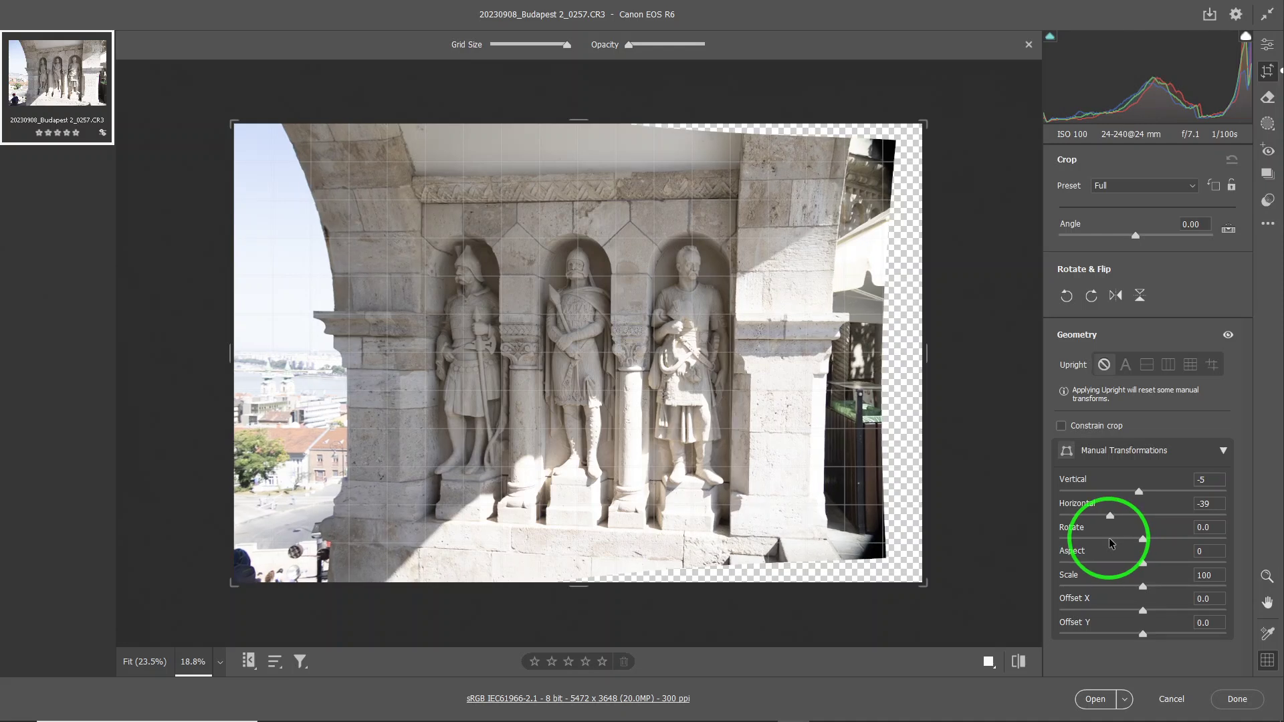
pyautogui.moveTo(1112, 543); pyautogui.dragTo(1102, 549)
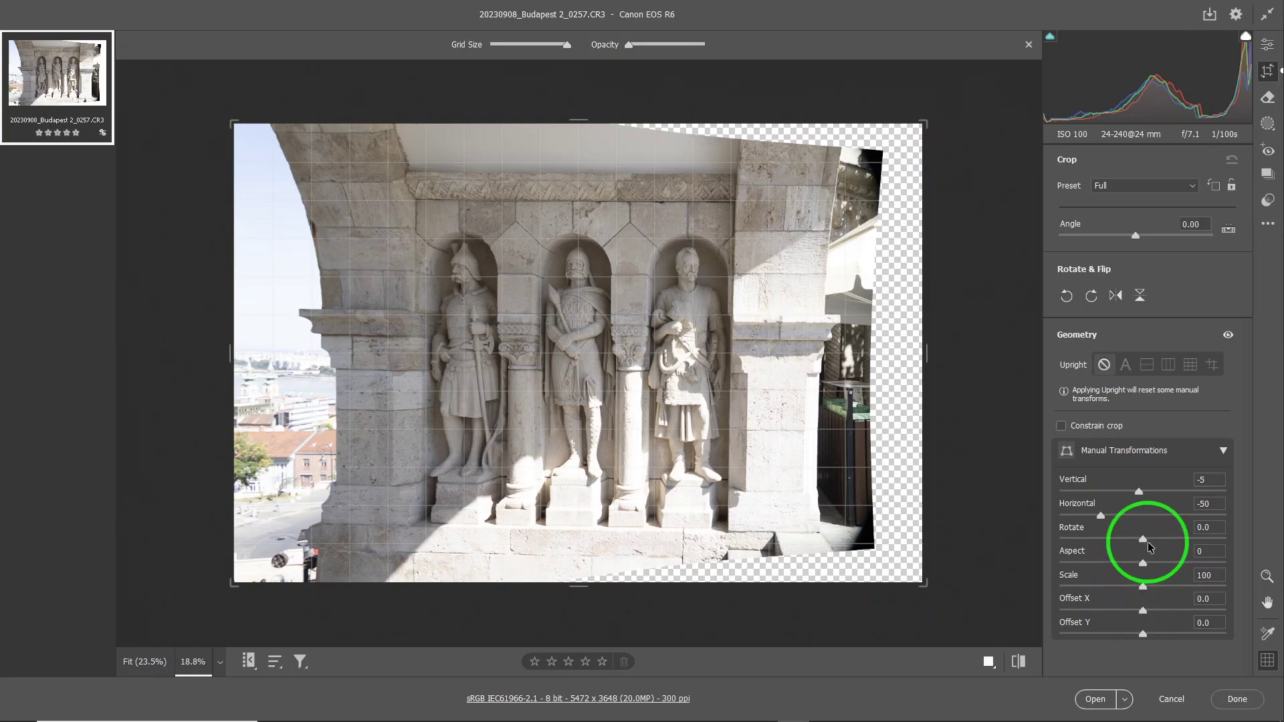
pyautogui.click(1147, 540)
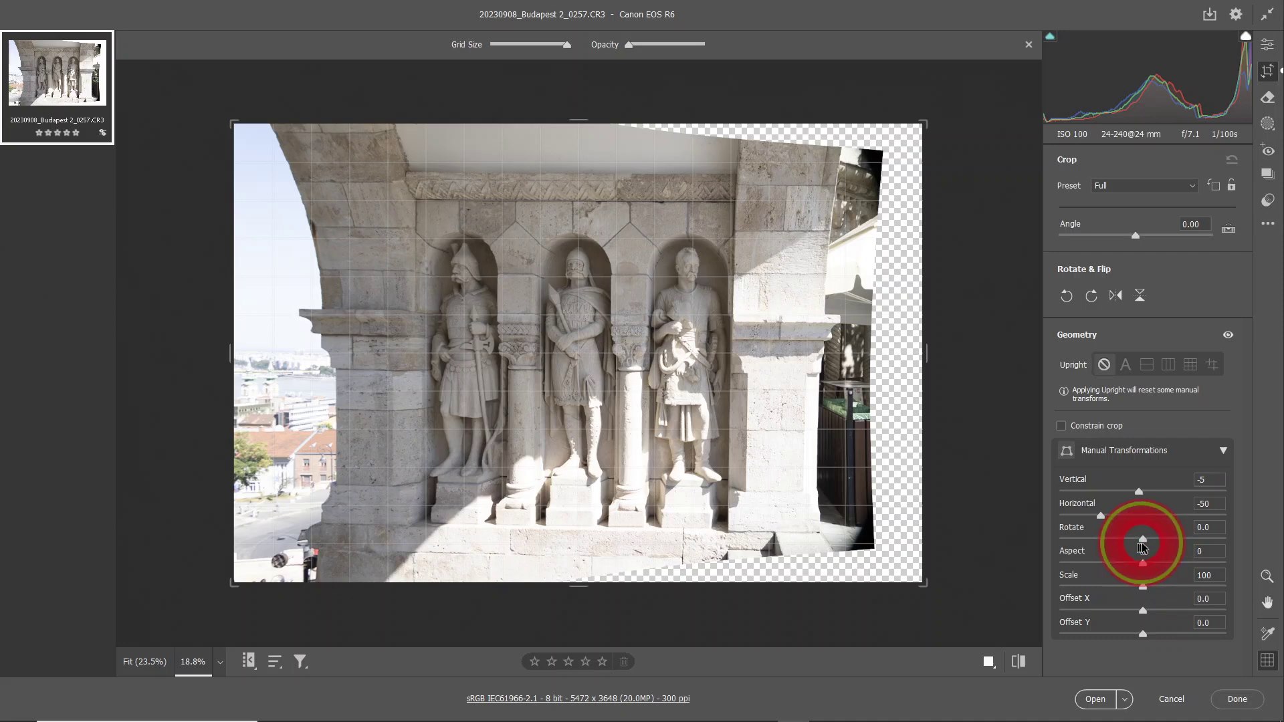
pyautogui.moveTo(1147, 539); pyautogui.dragTo(1144, 546)
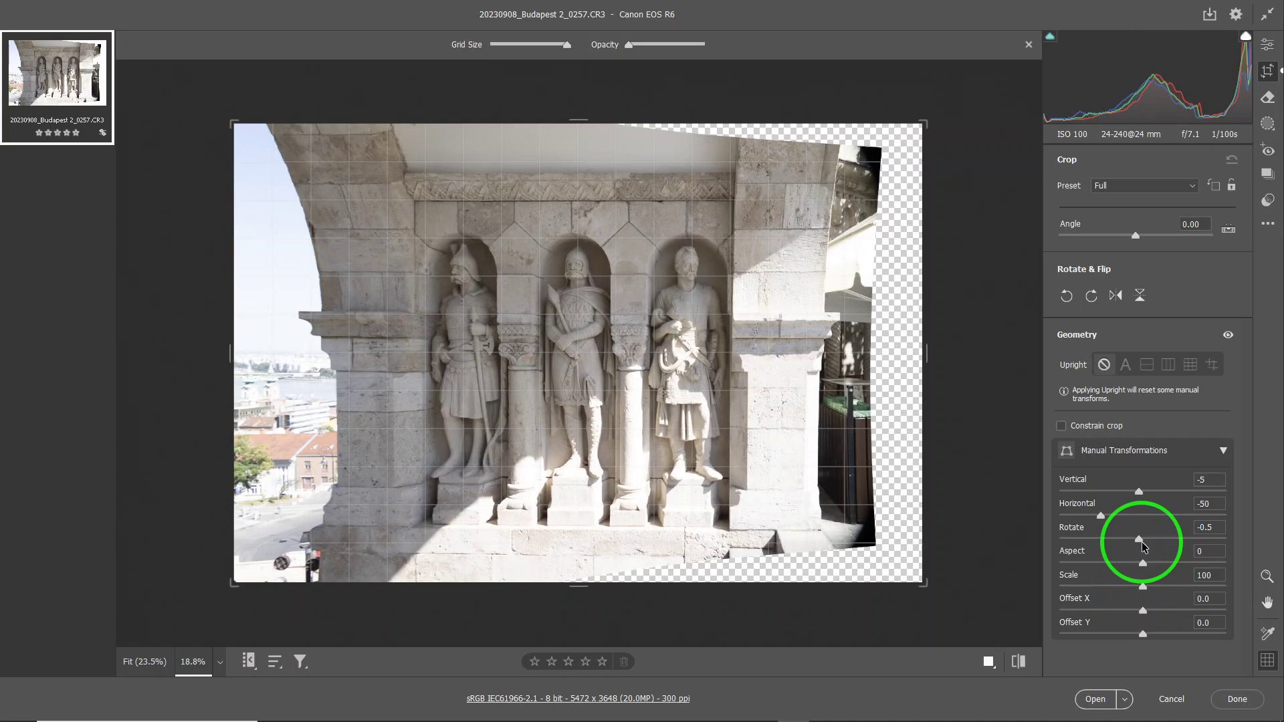
pyautogui.click(1142, 624)
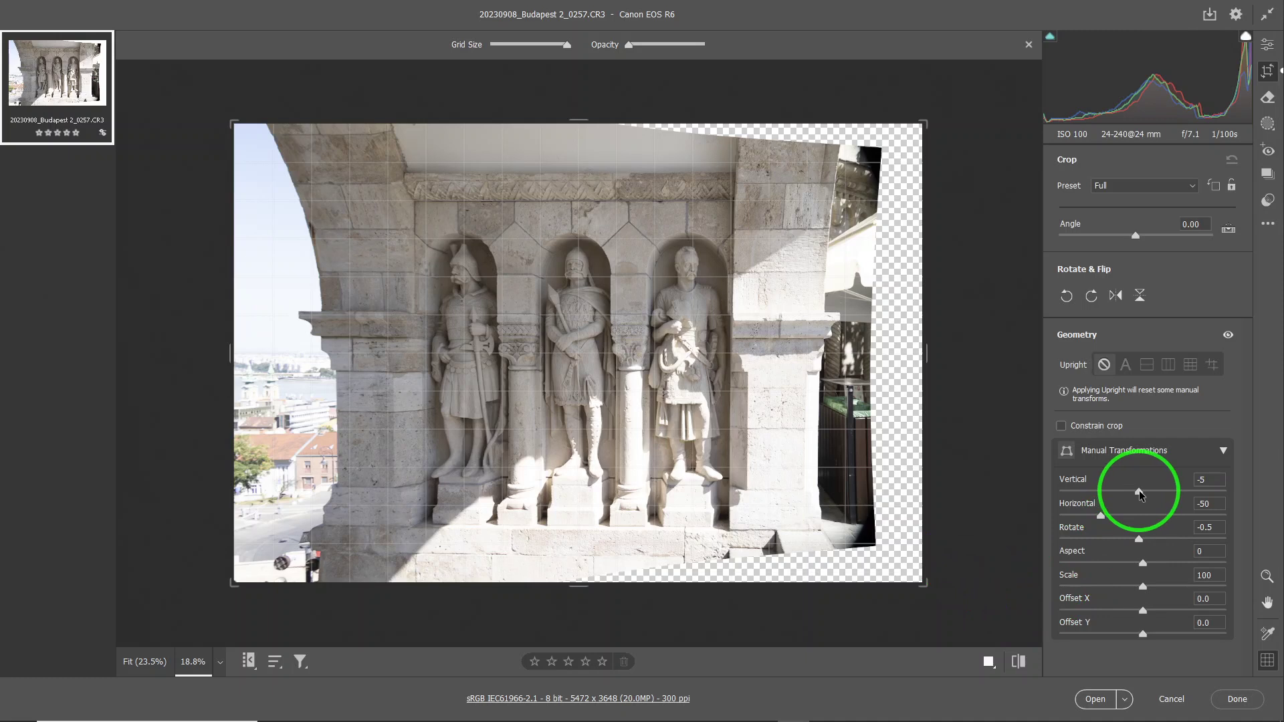
pyautogui.moveTo(1140, 494)
pyautogui.mouseDown()
pyautogui.moveTo(1127, 493)
pyautogui.moveTo(1139, 495)
pyautogui.mouseUp()
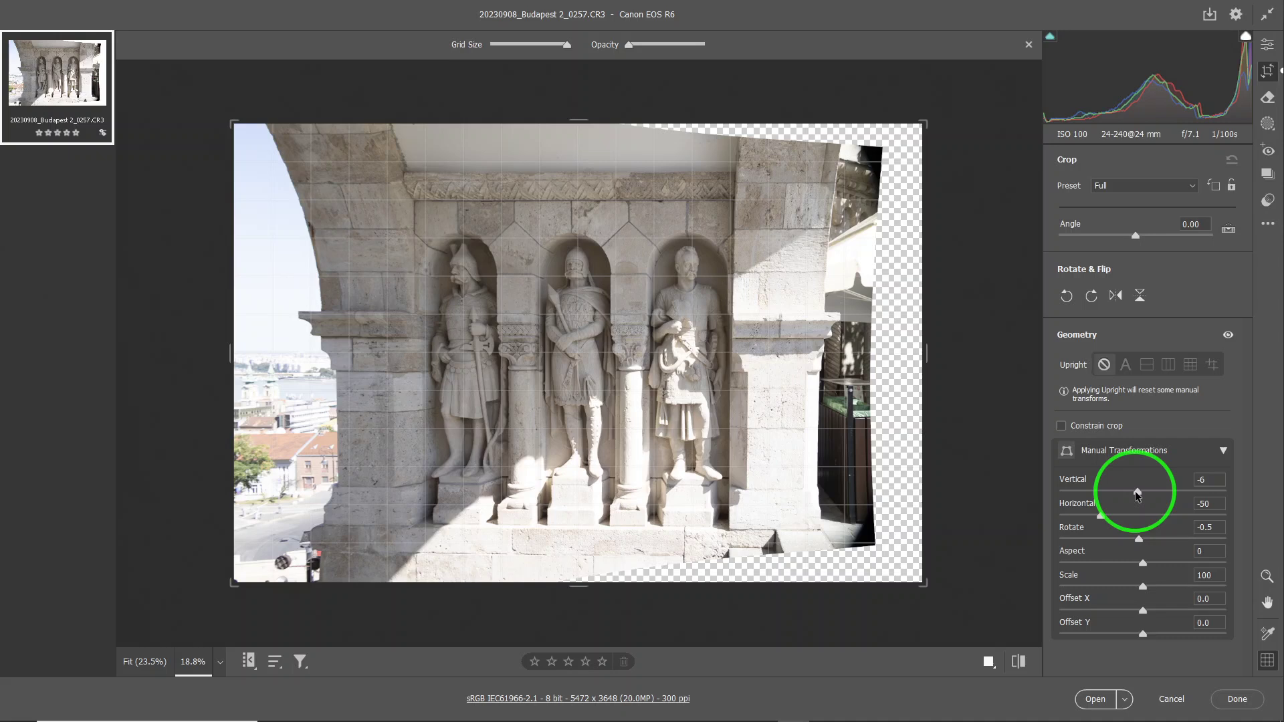
pyautogui.moveTo(1140, 506); pyautogui.dragTo(1145, 558)
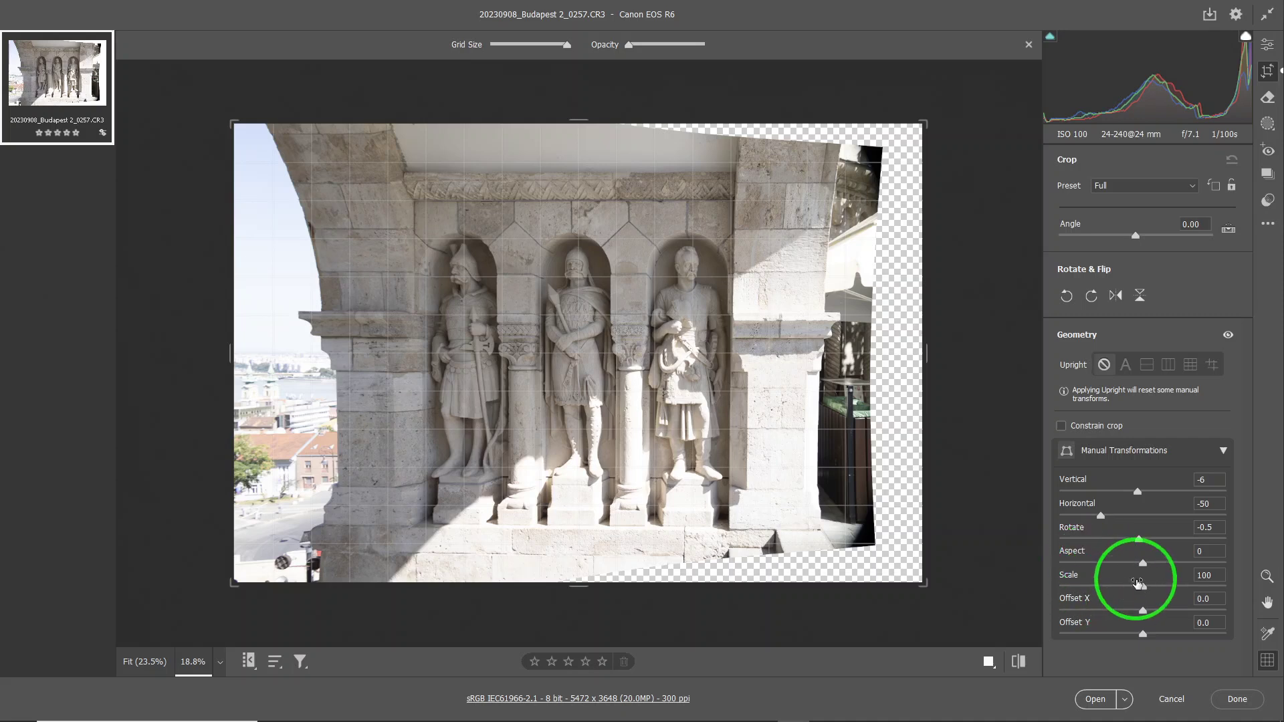
# Step: Test the Aspect slider, reset it to 0, then raise Scale to 107
pyautogui.moveTo(1144, 567); pyautogui.dragTo(1139, 566)
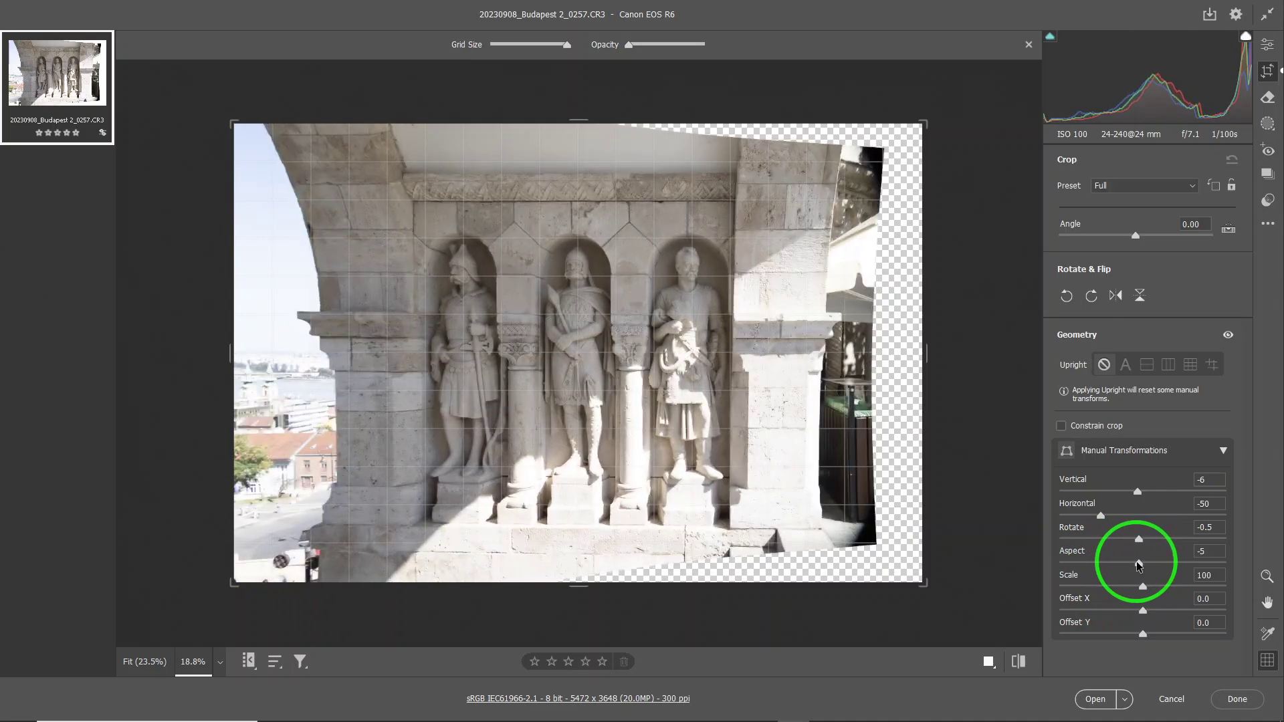
pyautogui.click(1139, 566)
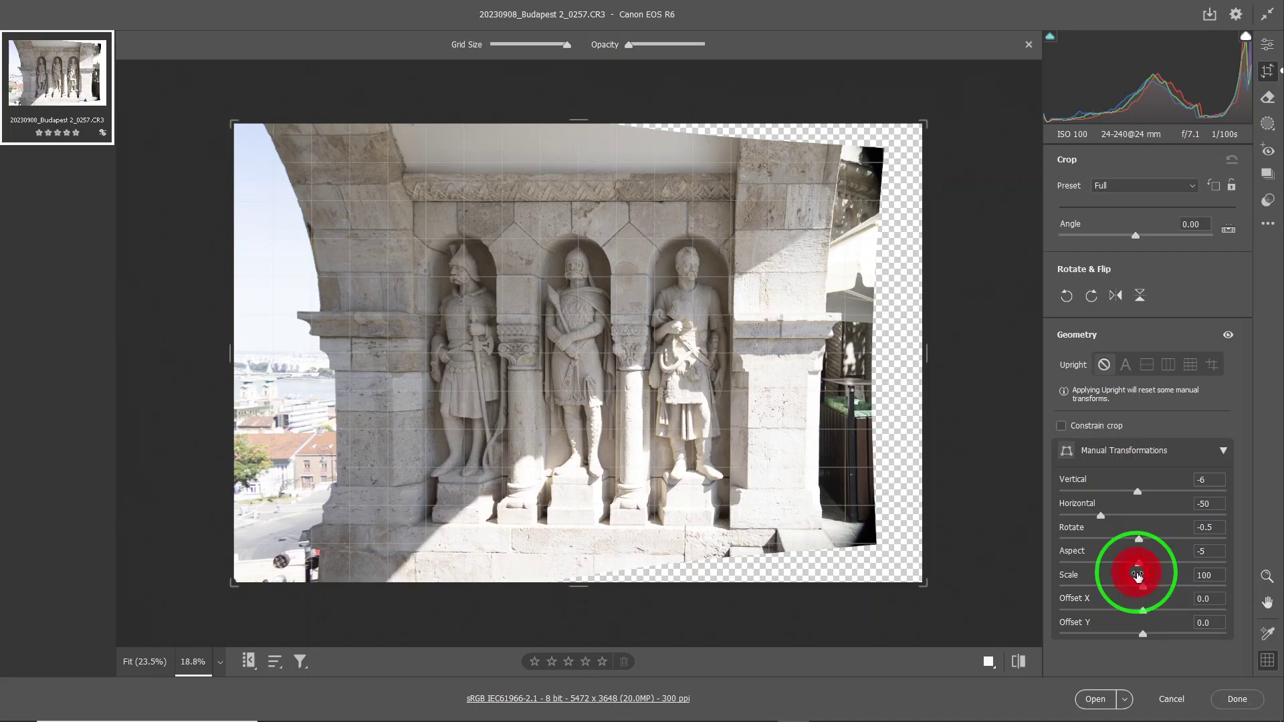
pyautogui.doubleClick(1140, 566)
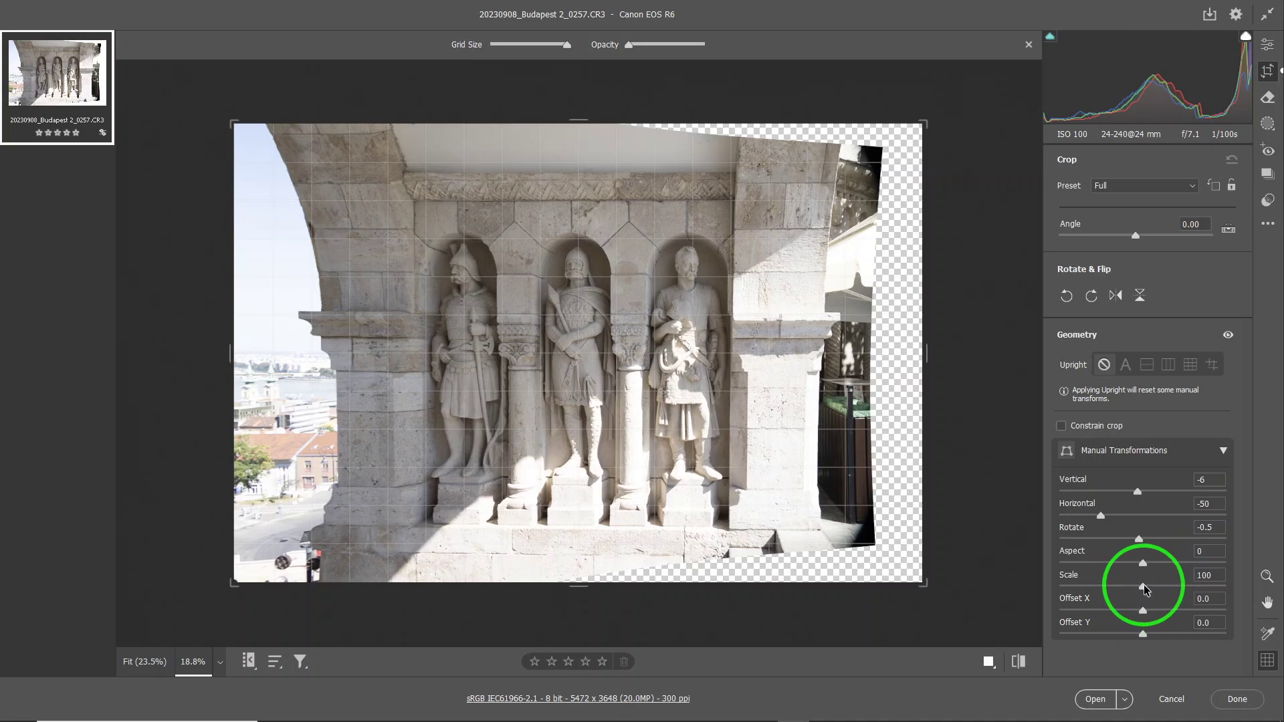
pyautogui.moveTo(1144, 589); pyautogui.dragTo(1158, 589)
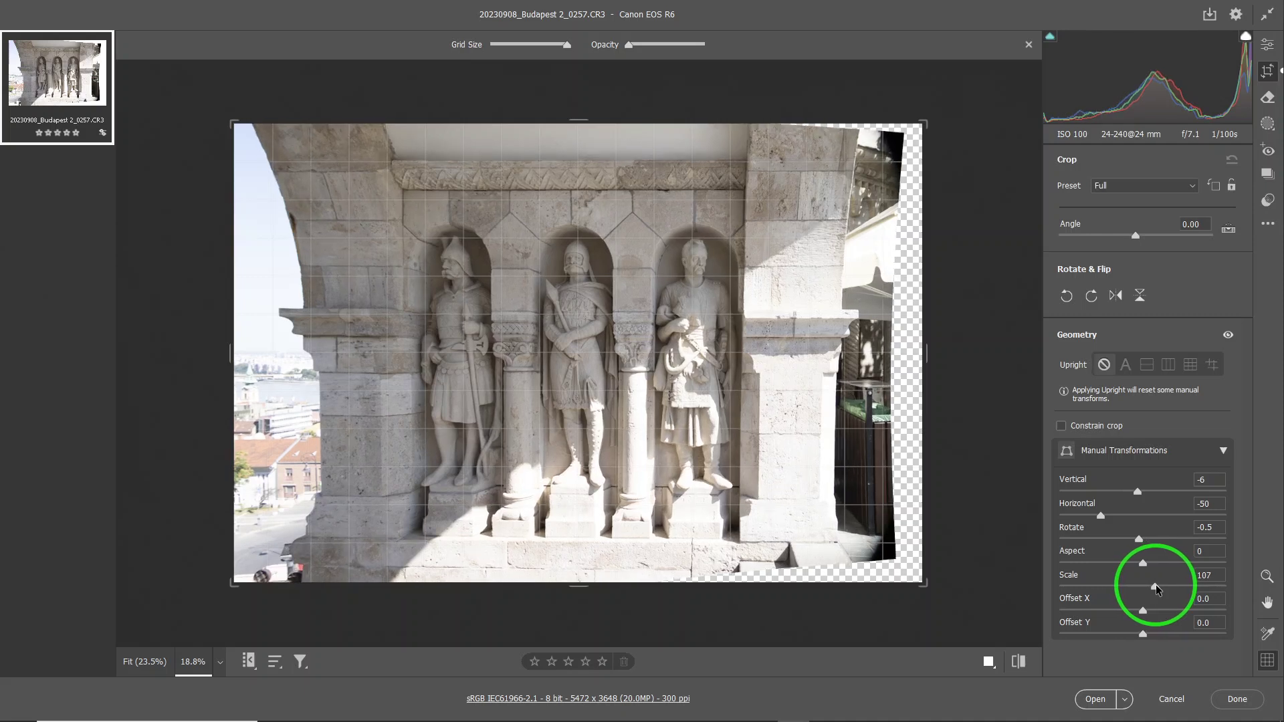
pyautogui.moveTo(1158, 589); pyautogui.dragTo(1156, 588)
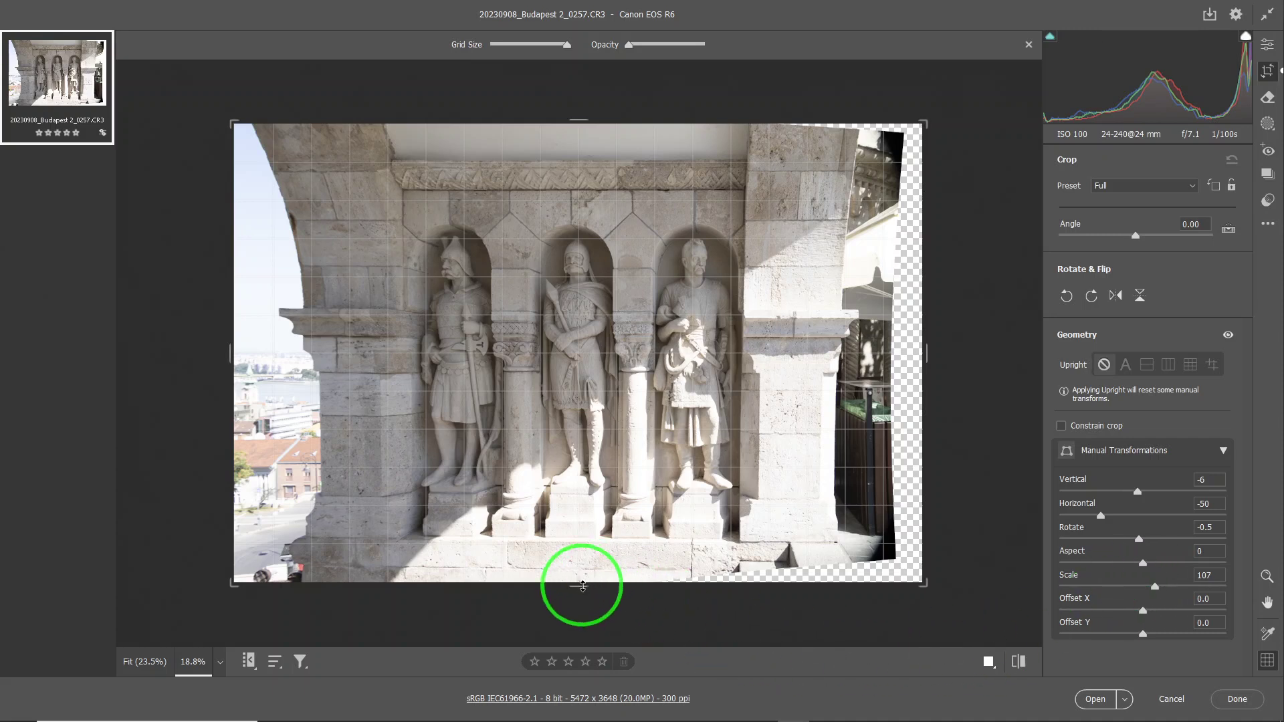
# Step: Pull the bottom, right and top crop edges inward to trim the transparent border, to 5174 x 3393
pyautogui.moveTo(583, 587); pyautogui.dragTo(585, 576)
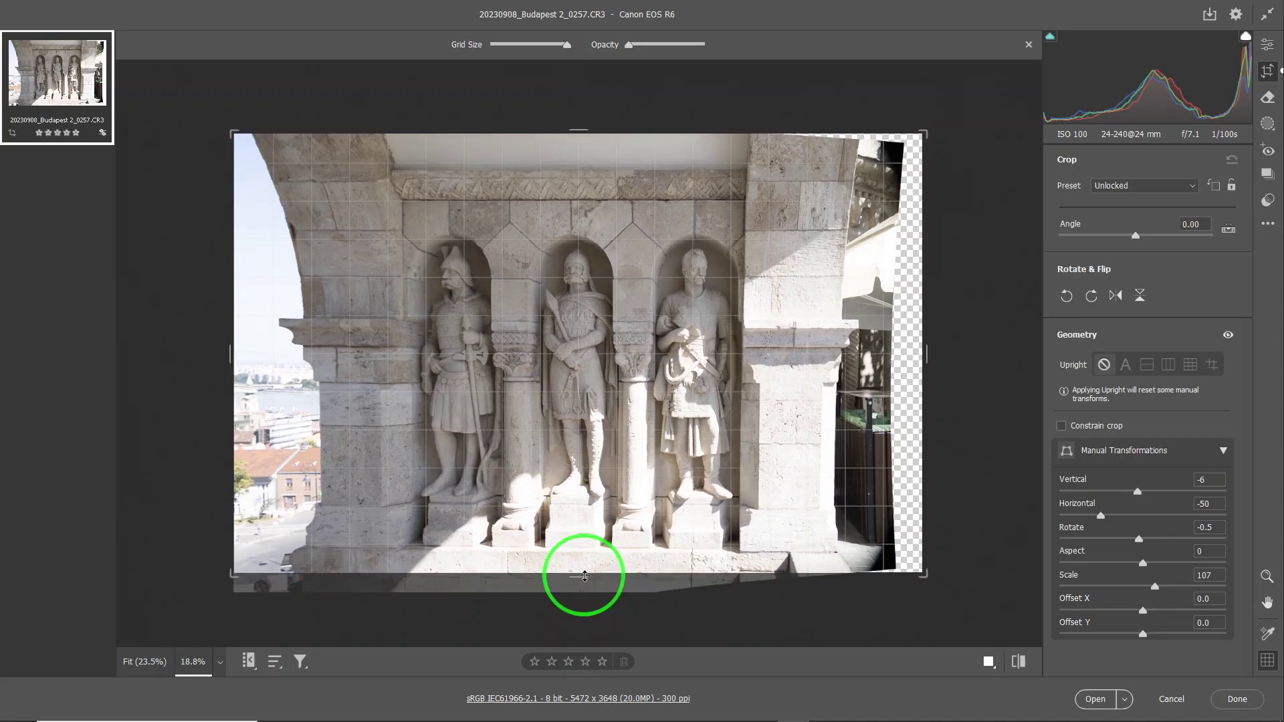
pyautogui.click(711, 524)
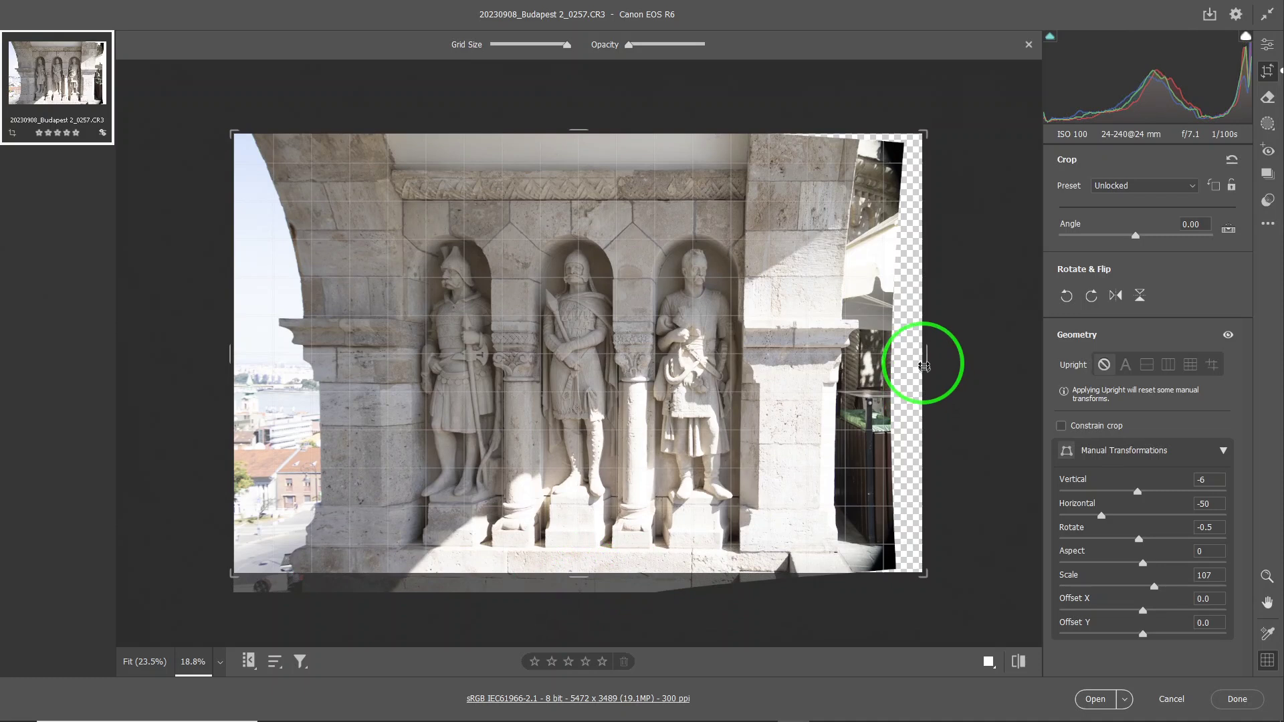
pyautogui.moveTo(924, 360); pyautogui.dragTo(905, 364)
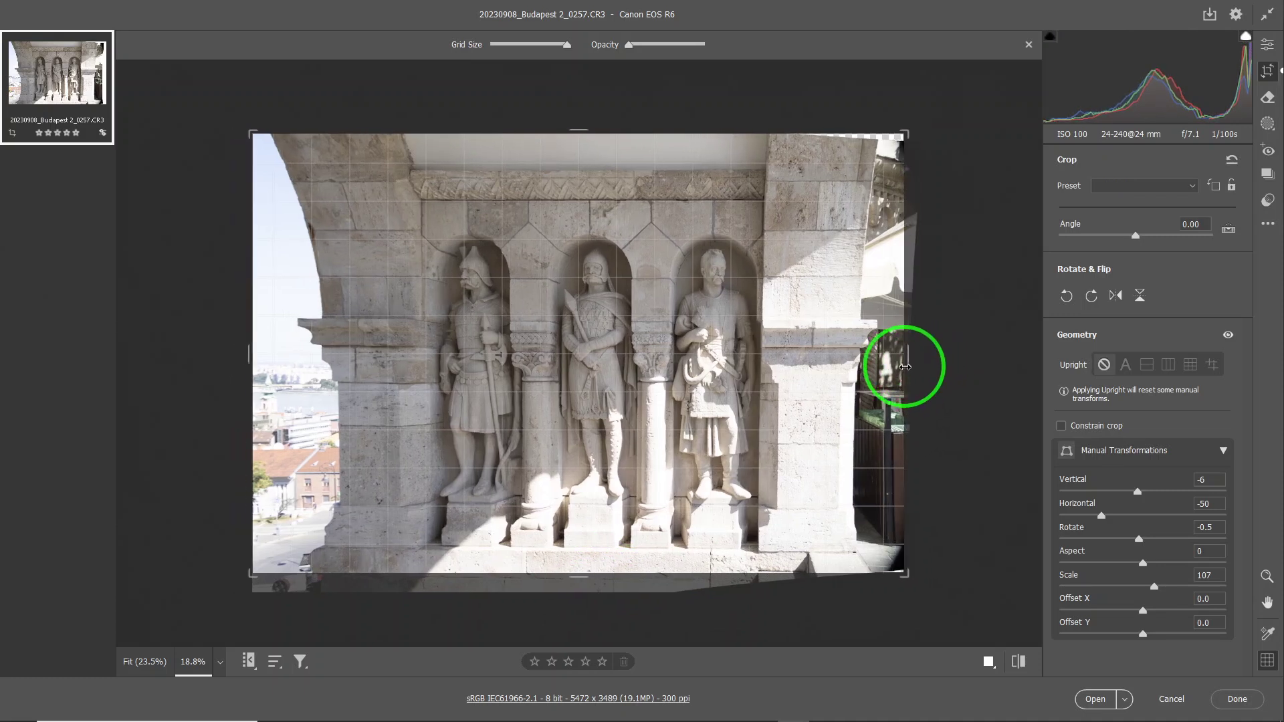
pyautogui.click(1090, 620)
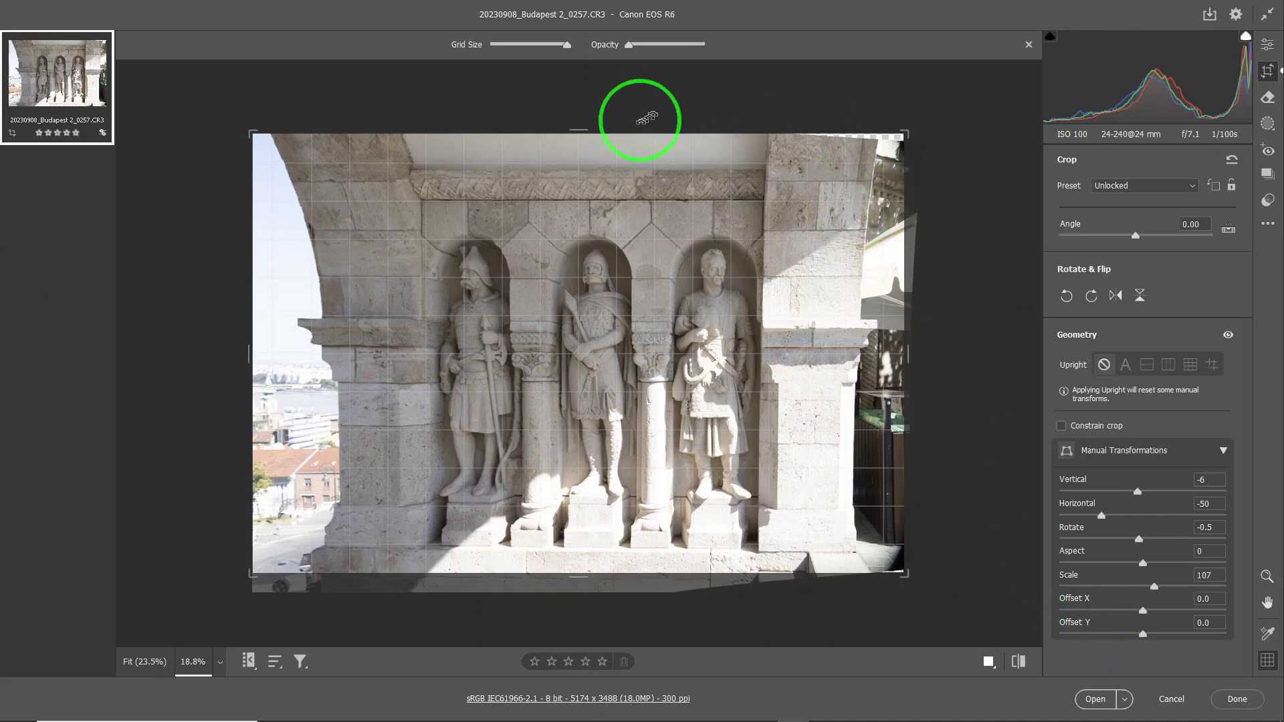
pyautogui.moveTo(582, 128); pyautogui.dragTo(582, 132)
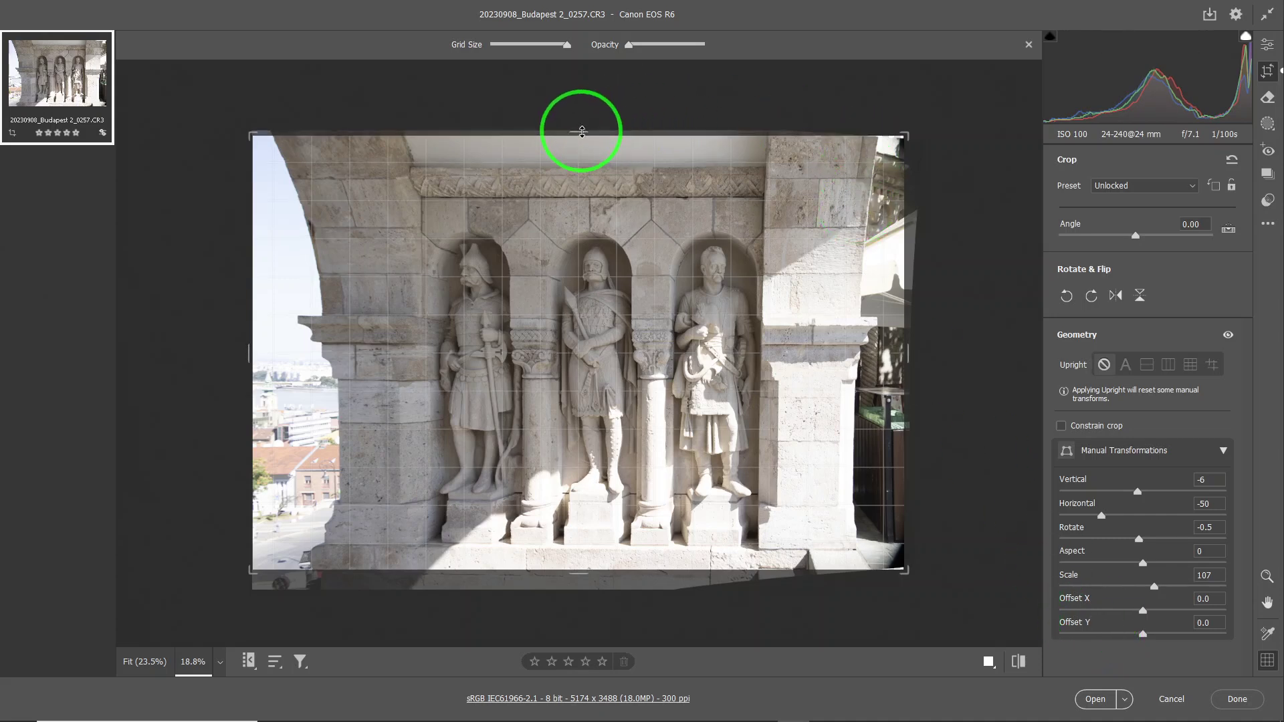
pyautogui.click(594, 140)
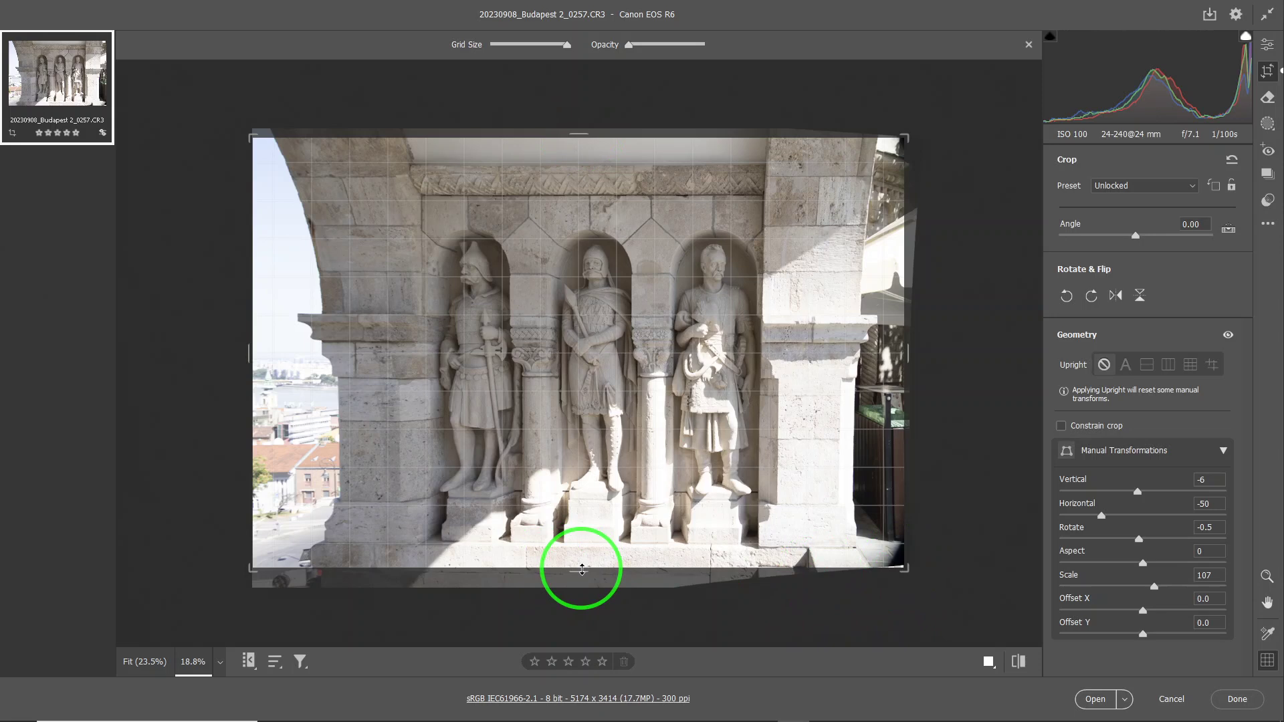
pyautogui.moveTo(582, 569); pyautogui.dragTo(582, 568)
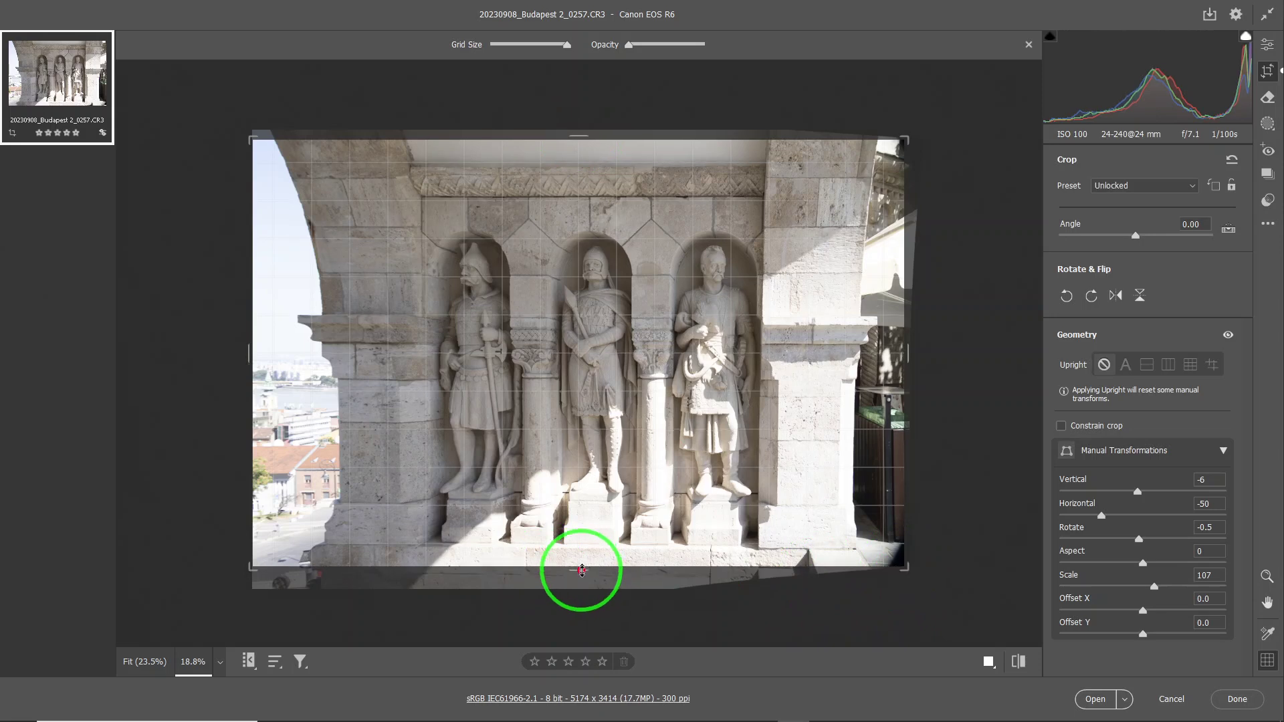
pyautogui.click(776, 643)
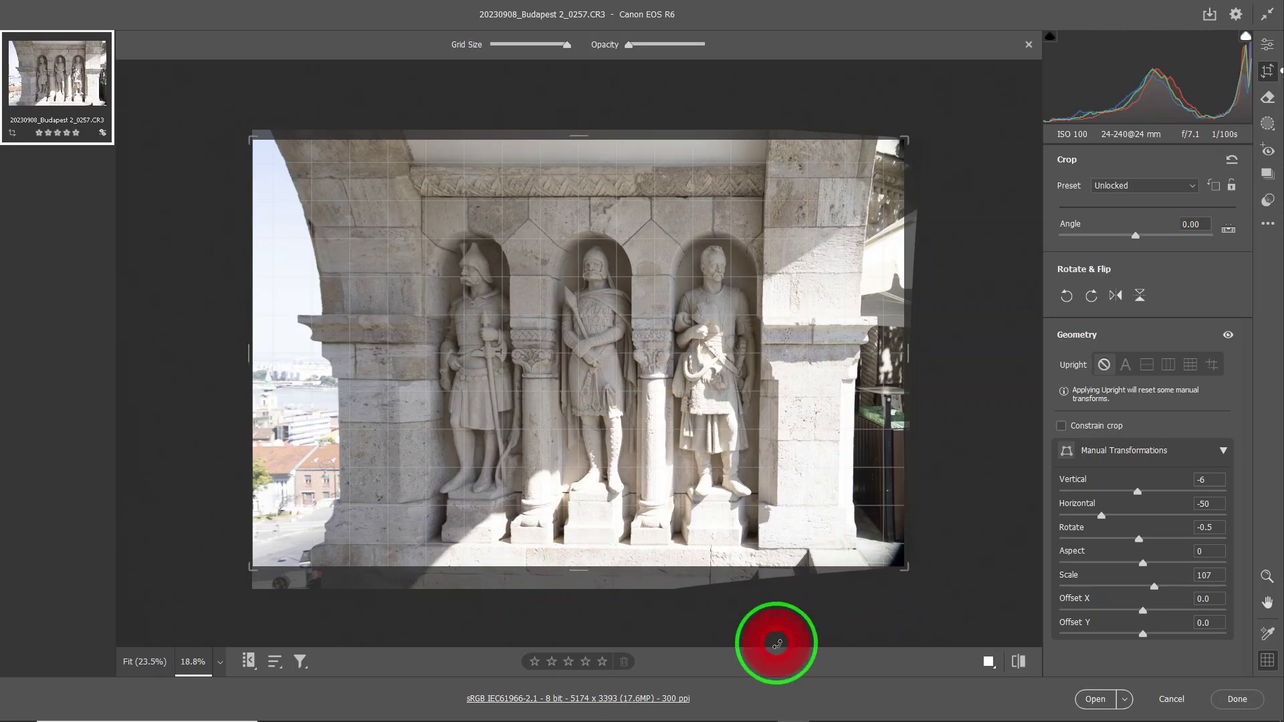
# Step: Commit the 5174 x 3393 crop and show a side-by-side Before/After comparison
pyautogui.click(990, 662)
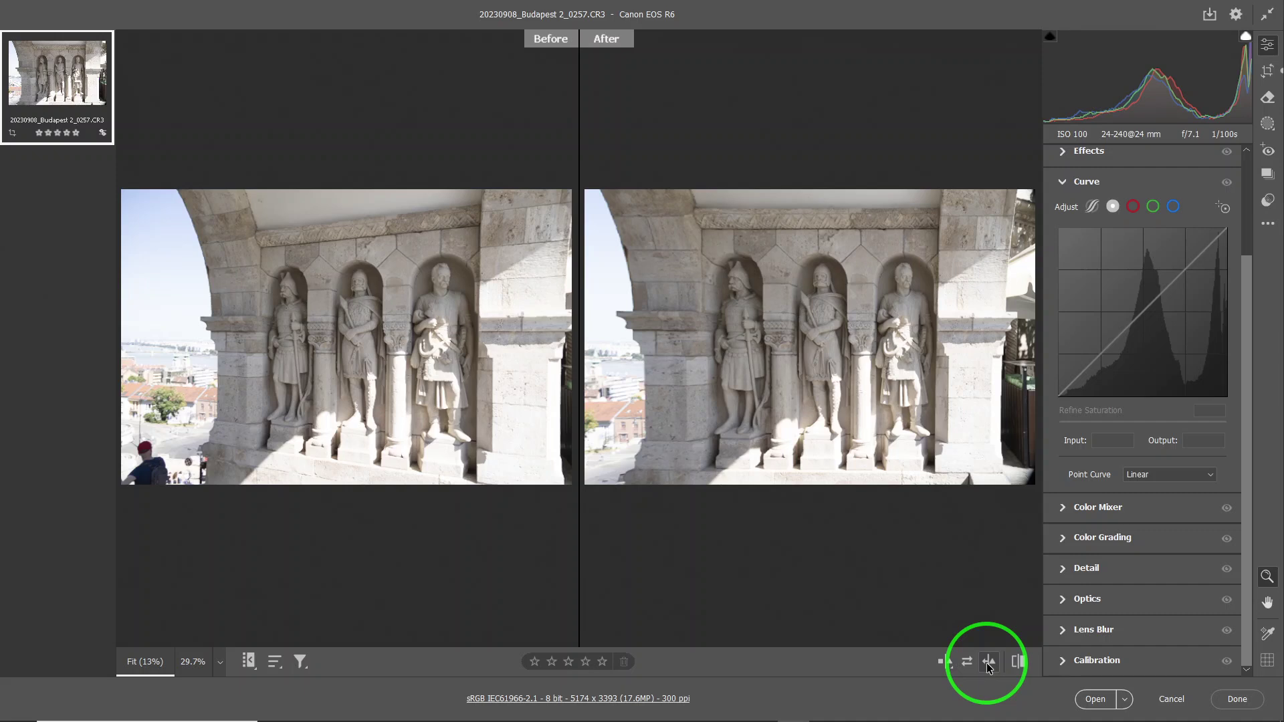
# Step: Cycle through the top/bottom and split Before/After layouts, then return to the single corrected view
pyautogui.click(945, 663)
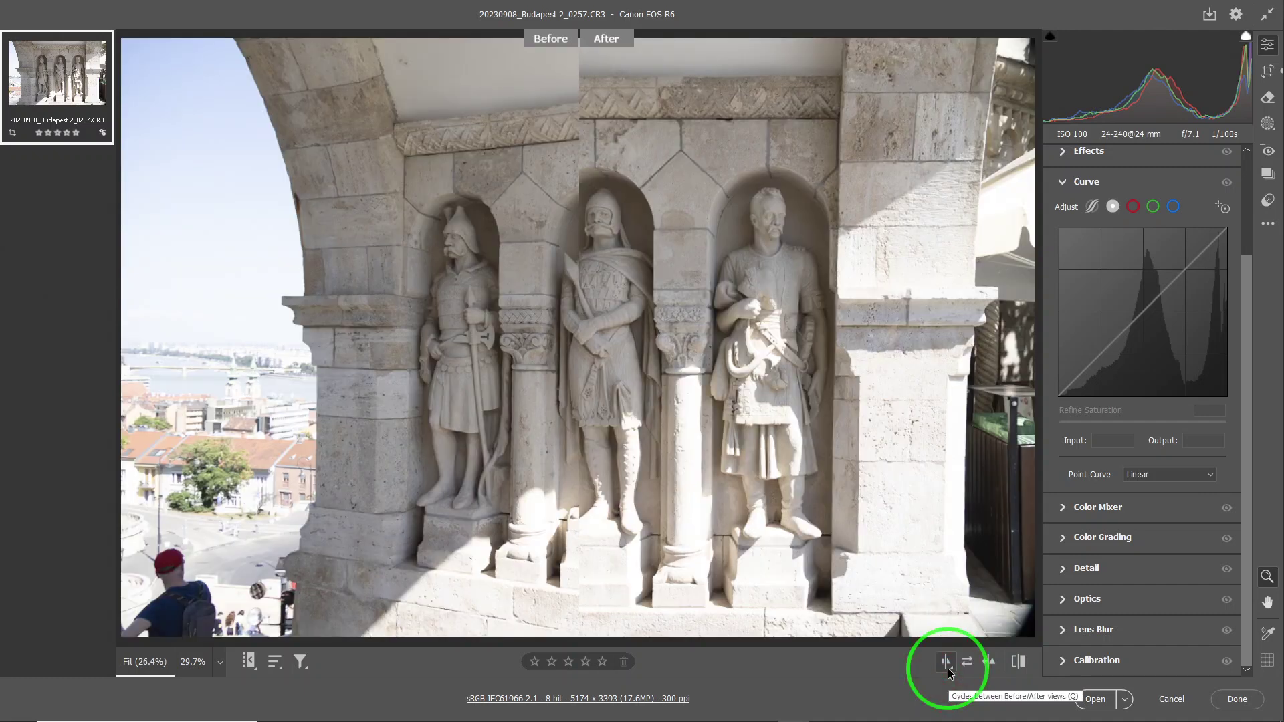
pyautogui.click(946, 664)
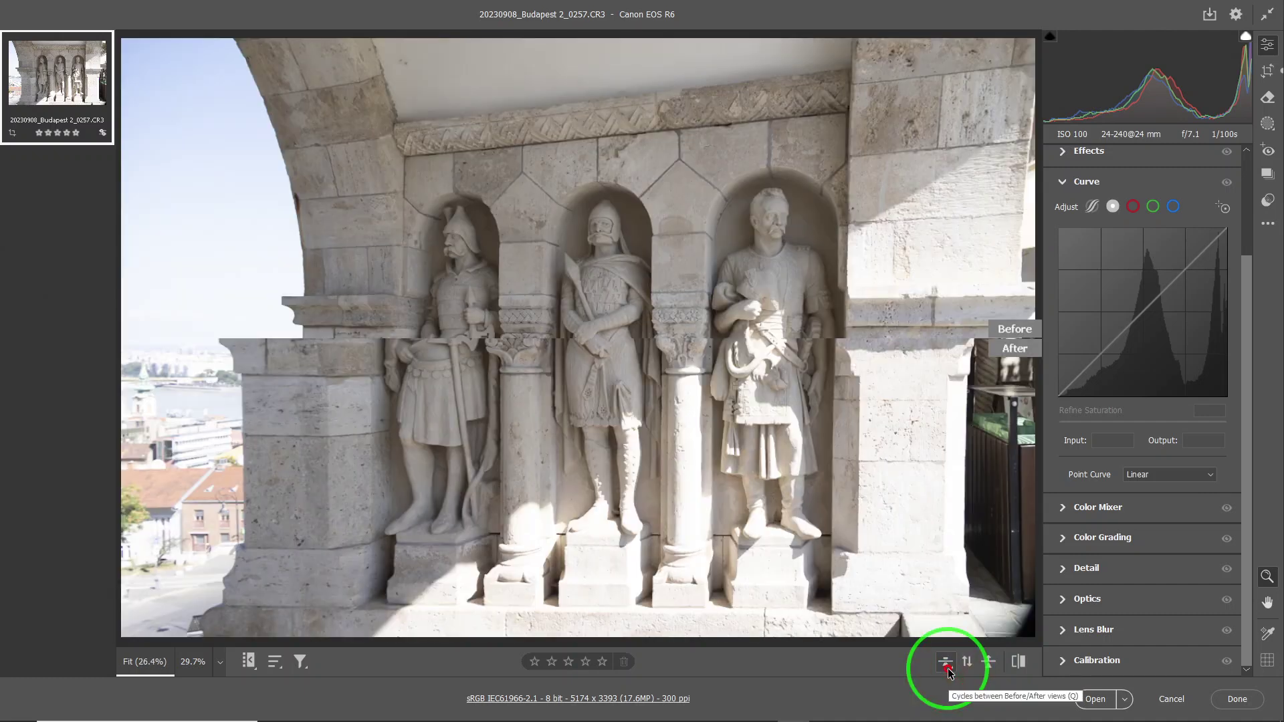
pyautogui.click(947, 665)
pyautogui.click(946, 663)
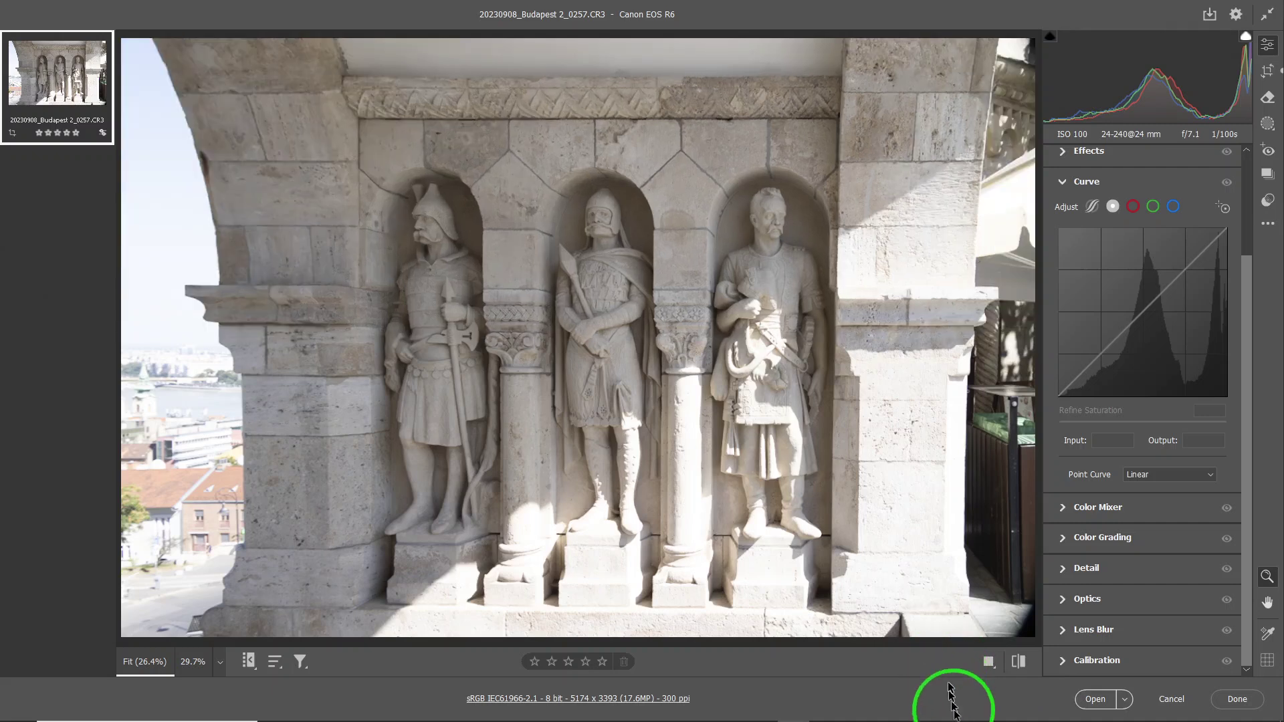